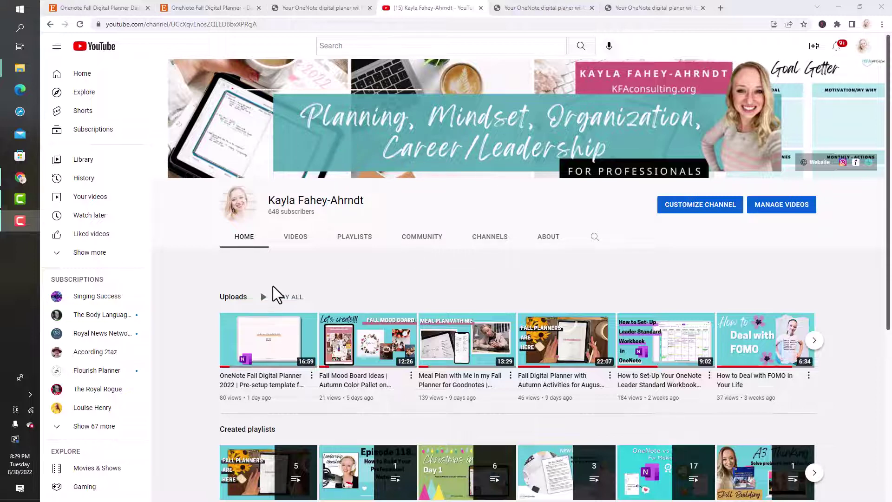
- Browse the channel's Community and Videos tabs and open the 'How to Set-Up Microsoft OneNote Digital Planner' video
scroll(211, 395, "down", 2)
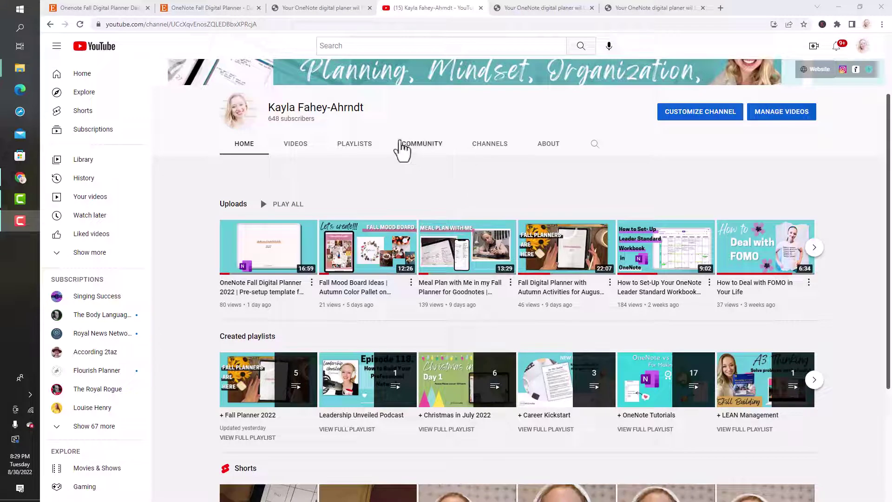
left_click(418, 148)
scroll(553, 261, "down", 3)
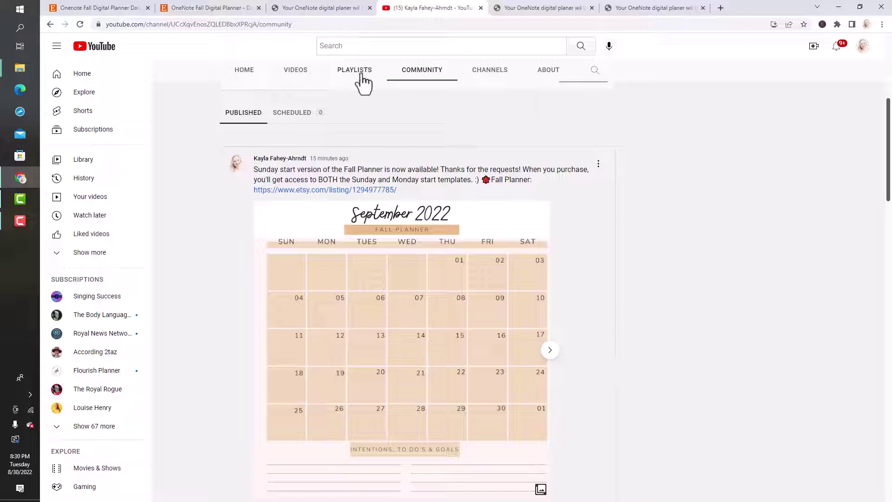
left_click(297, 76)
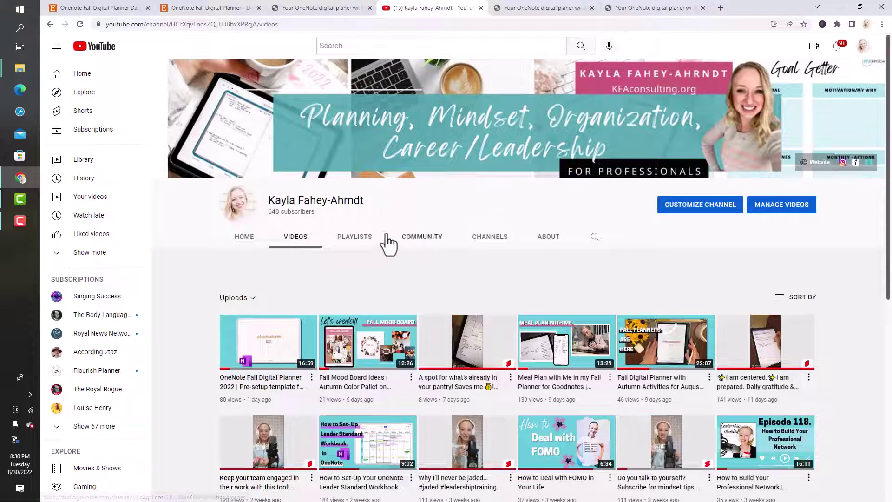
scroll(606, 333, "down", 7)
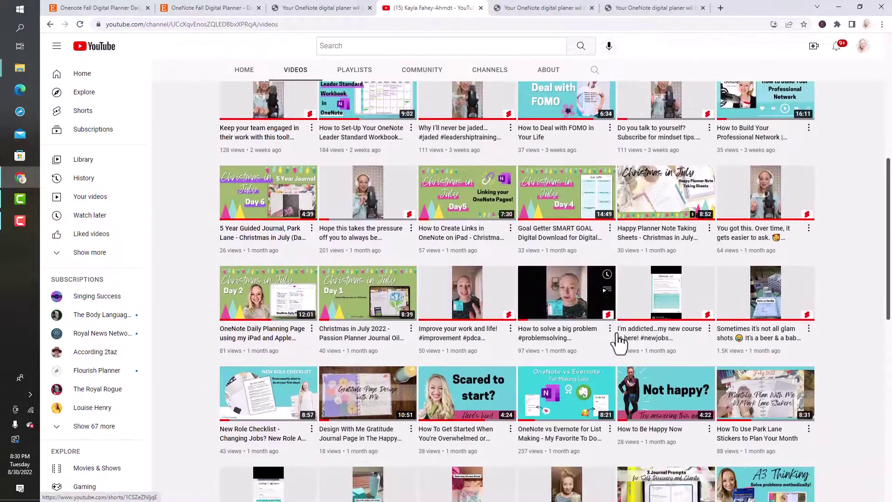
scroll(620, 343, "down", 10)
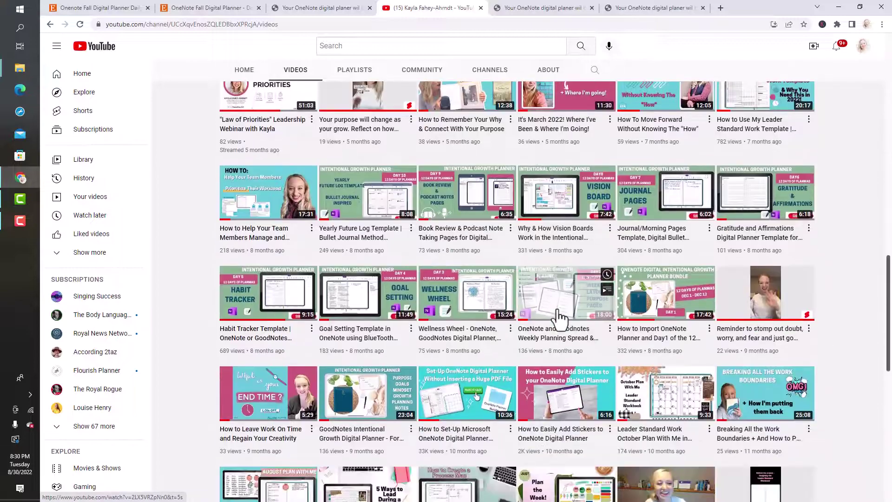
scroll(560, 318, "down", 3)
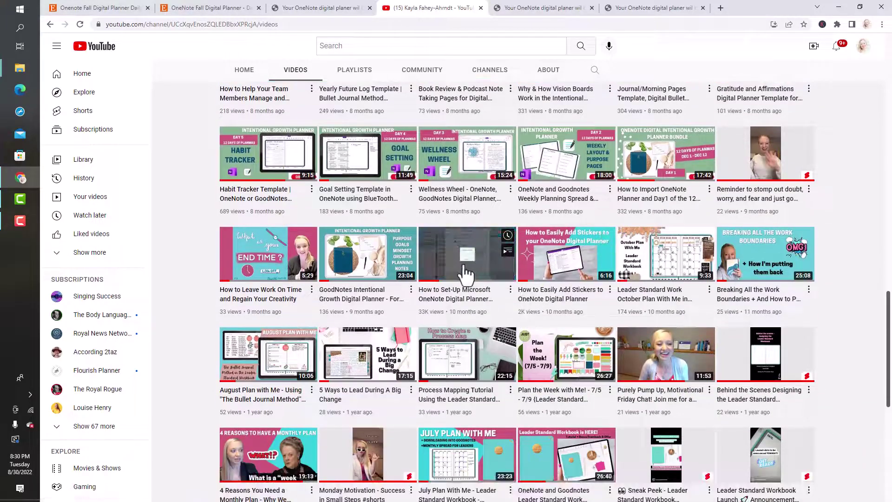
left_click(465, 274)
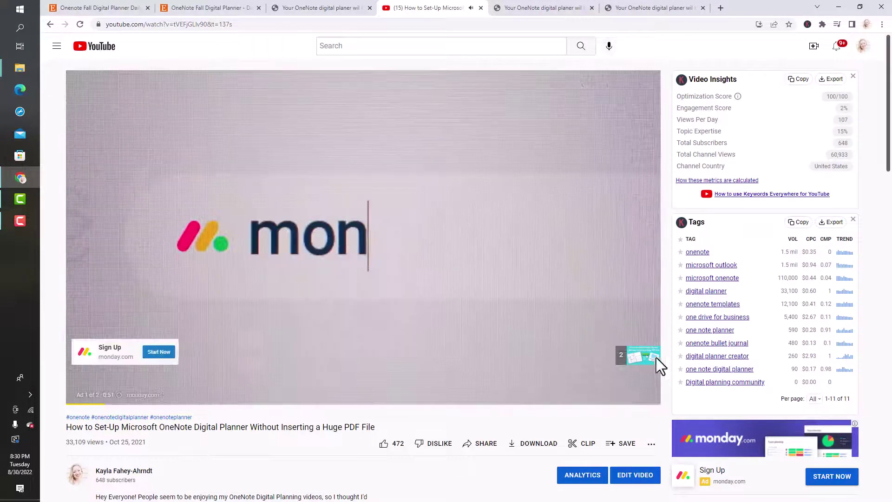
- Skip the ad, then pause and mute the planner setup video
left_click(644, 358)
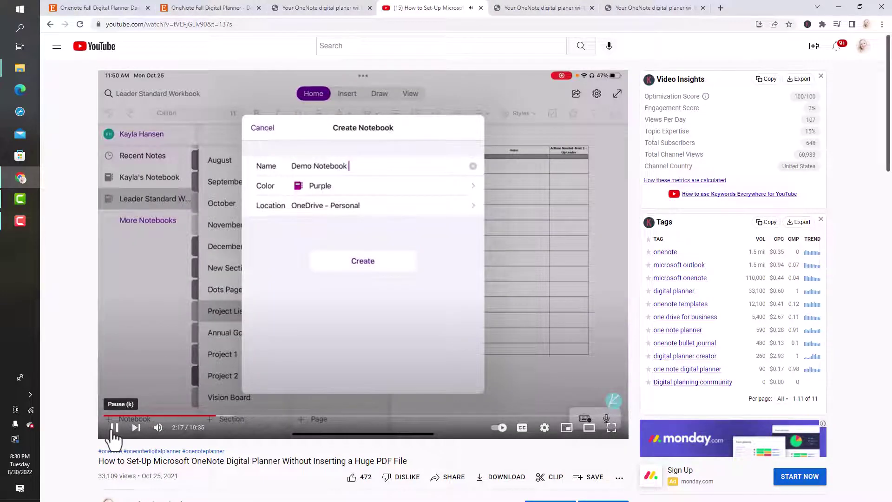
left_click(113, 428)
left_click(157, 427)
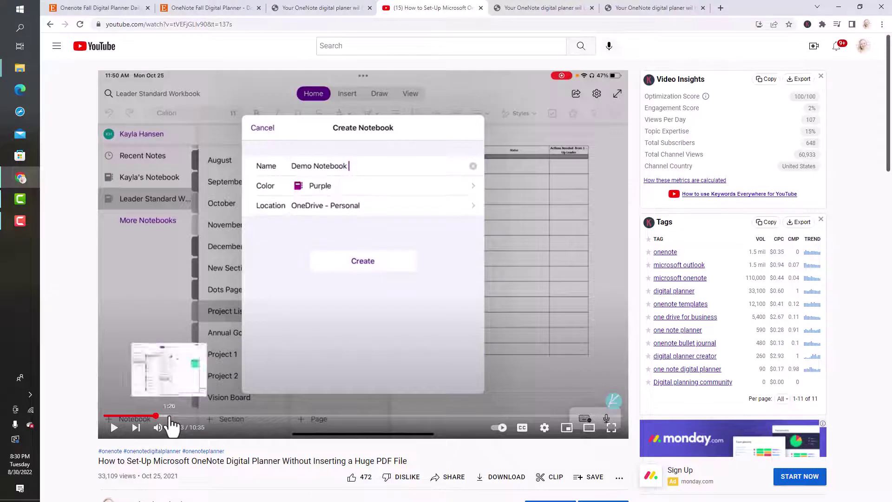
- Jump through the video's January calendar and notebook creation parts, then go back to the Videos page
left_click(155, 415)
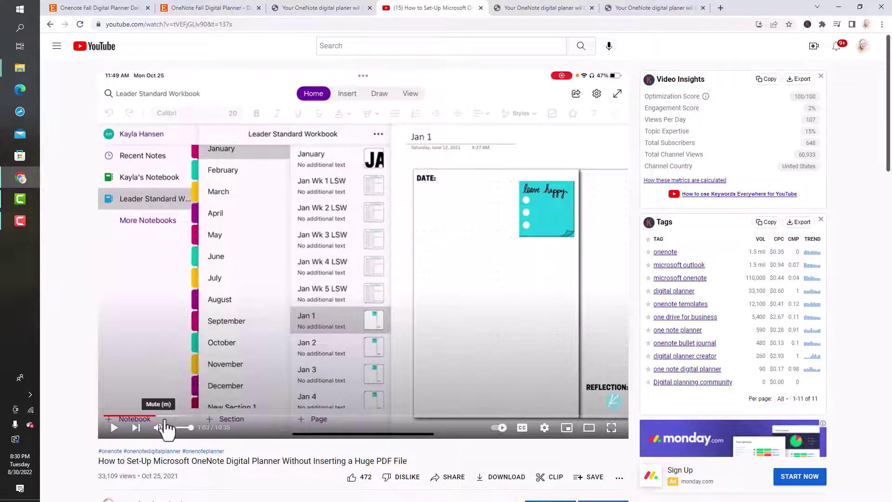
left_click(166, 427)
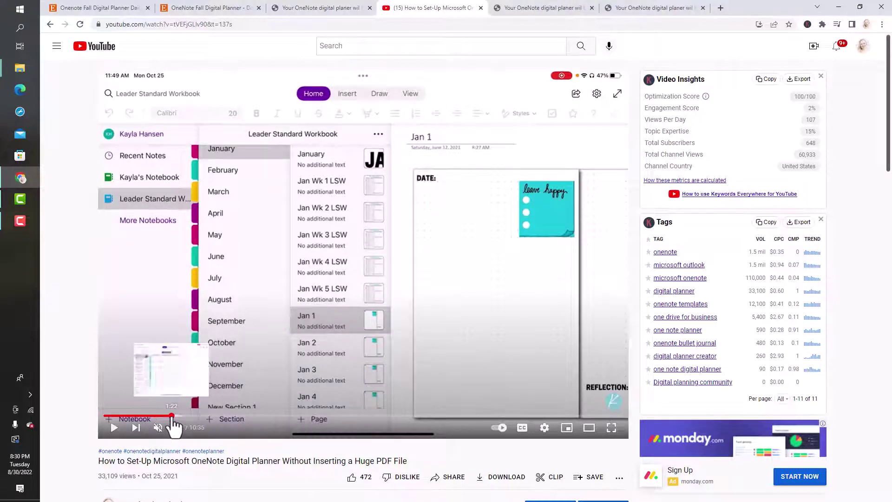
left_click(171, 415)
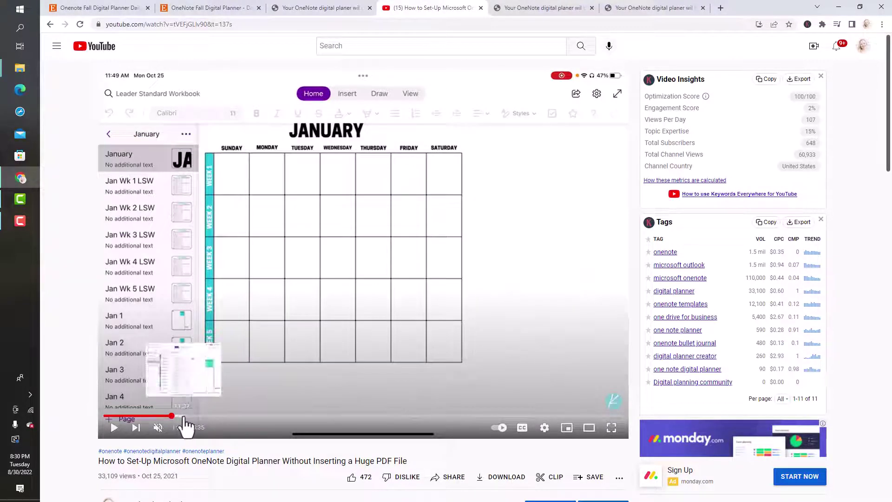
left_click(184, 416)
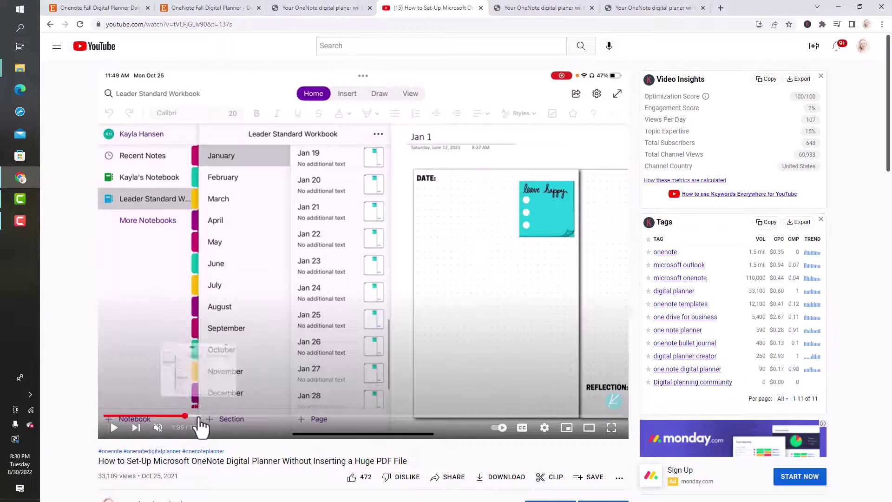
left_click(214, 416)
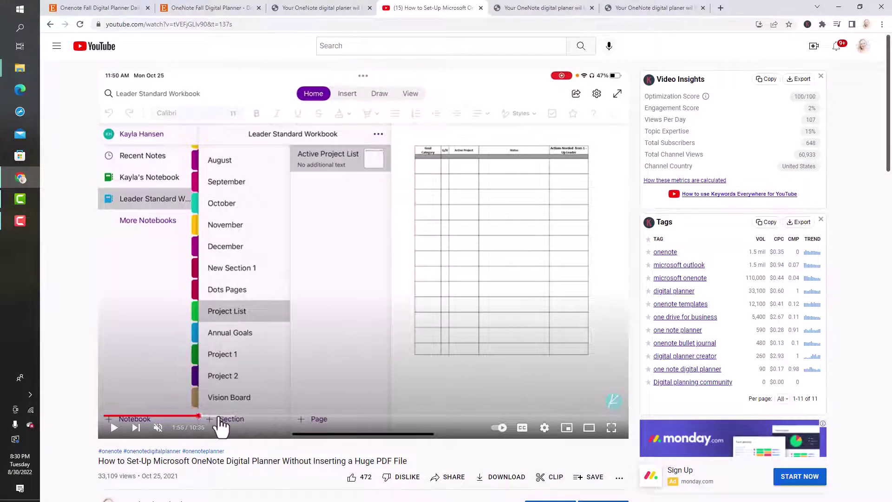
left_click(219, 416)
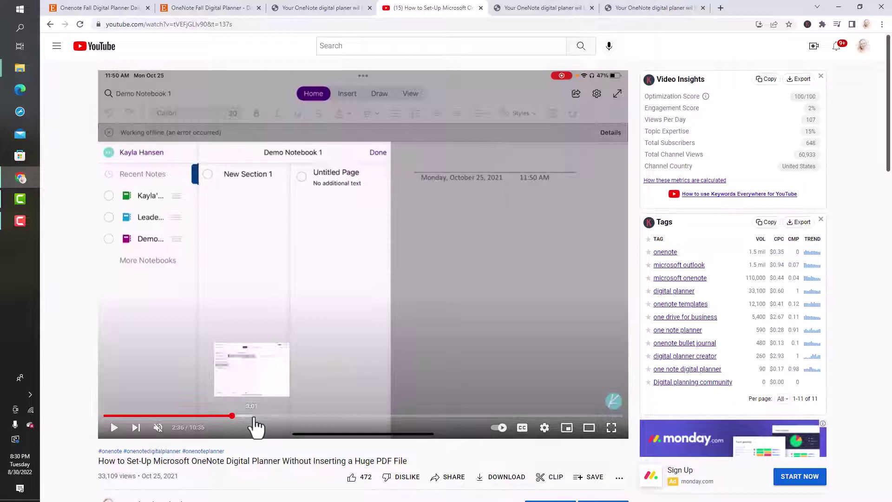
left_click(255, 416)
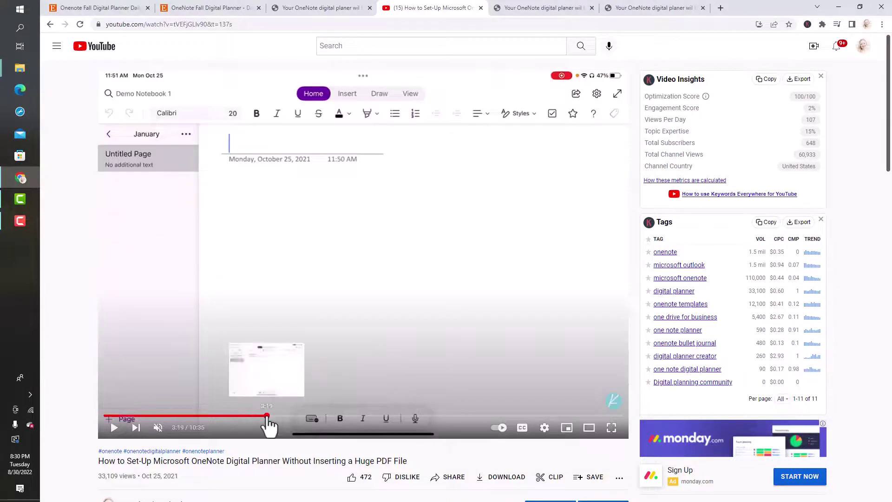
left_click(276, 416)
left_click(301, 416)
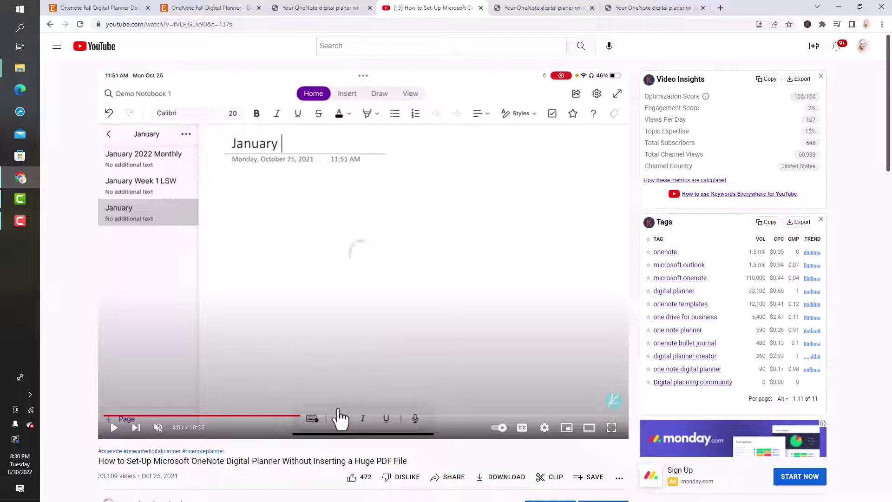
left_click(51, 26)
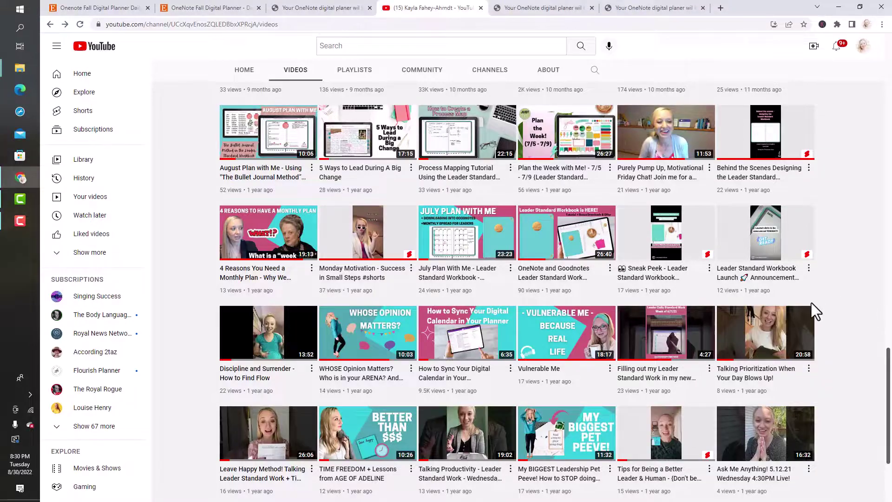
- Open the Fall Planner 2022 playlist and play its 'OneNote Fall Digital Planner 2022' video
scroll(811, 311, "up", 20)
scroll(810, 305, "up", 3)
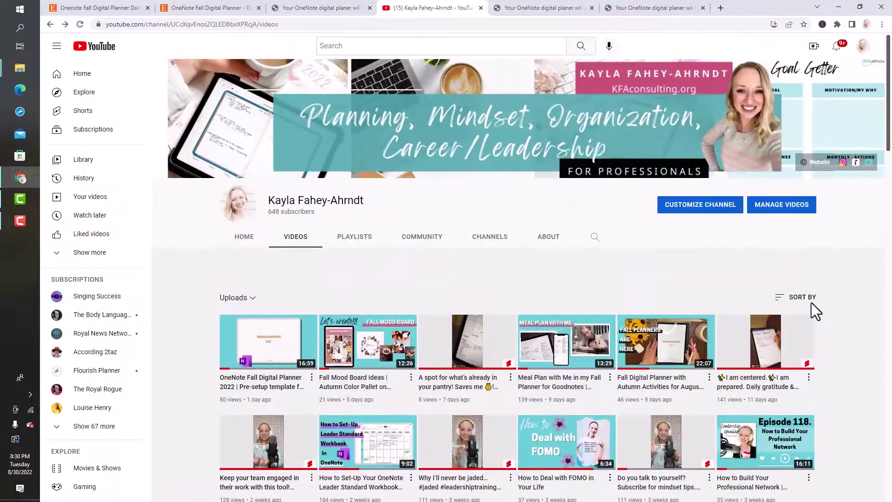
left_click(365, 238)
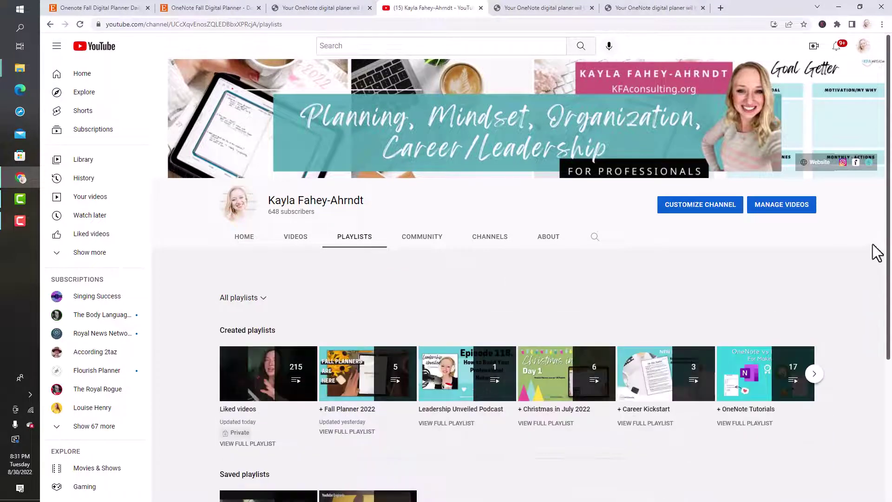
scroll(357, 325, "down", 1)
scroll(404, 427, "down", 3)
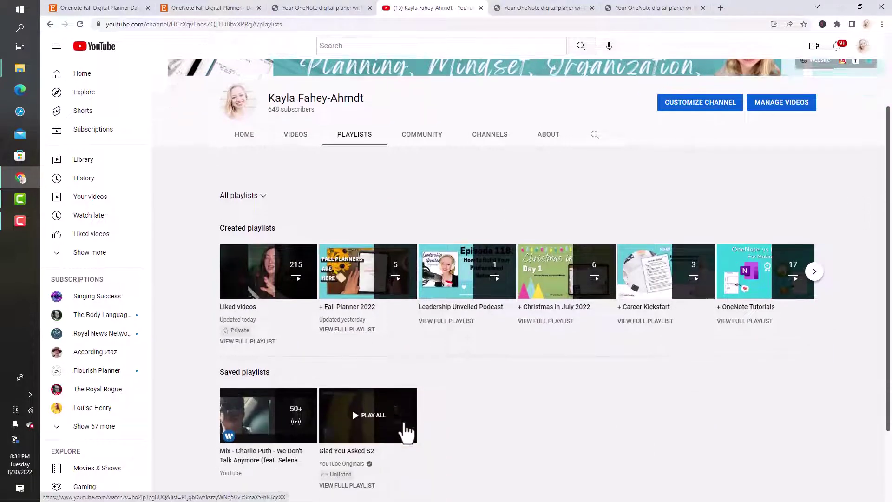
left_click(382, 186)
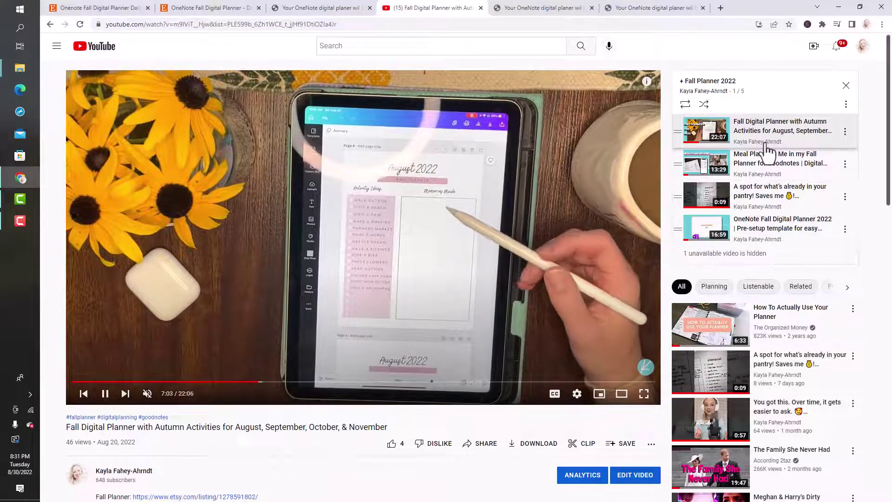
left_click(762, 225)
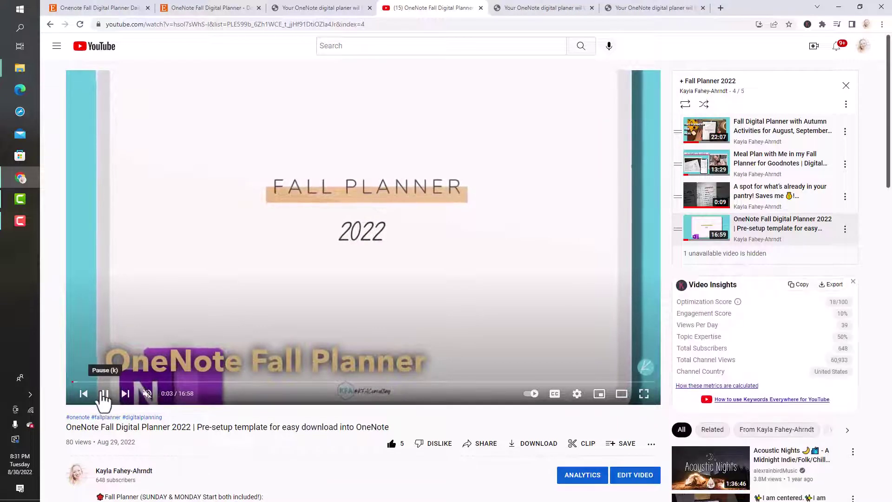
- Return to the Etsy planner listing and advance its photos to the Notes Template image
left_click(124, 8)
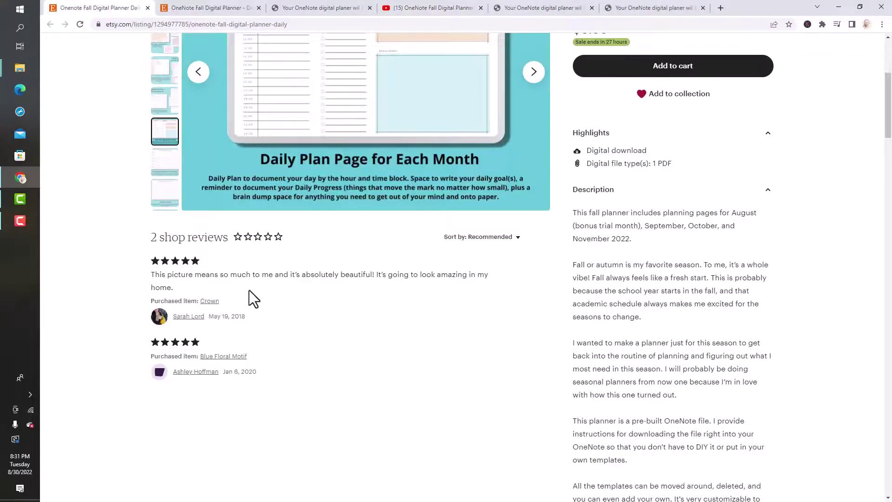
scroll(286, 338, "up", 2)
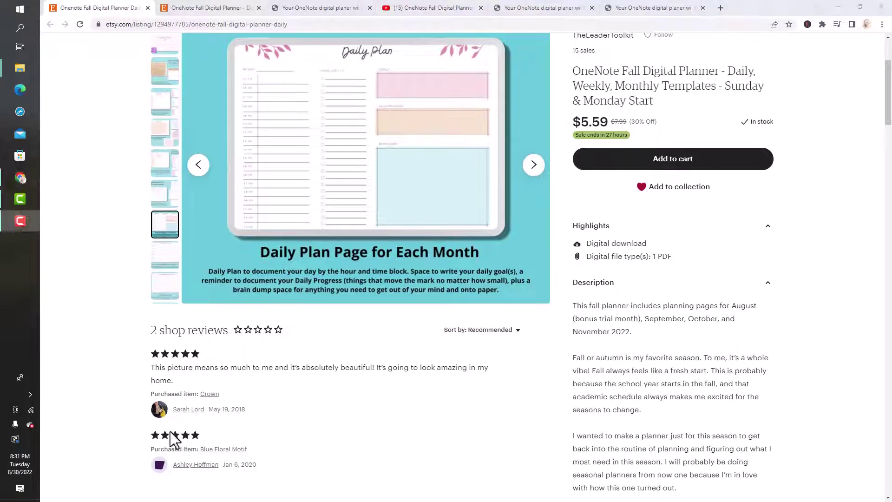
scroll(364, 327, "up", 1)
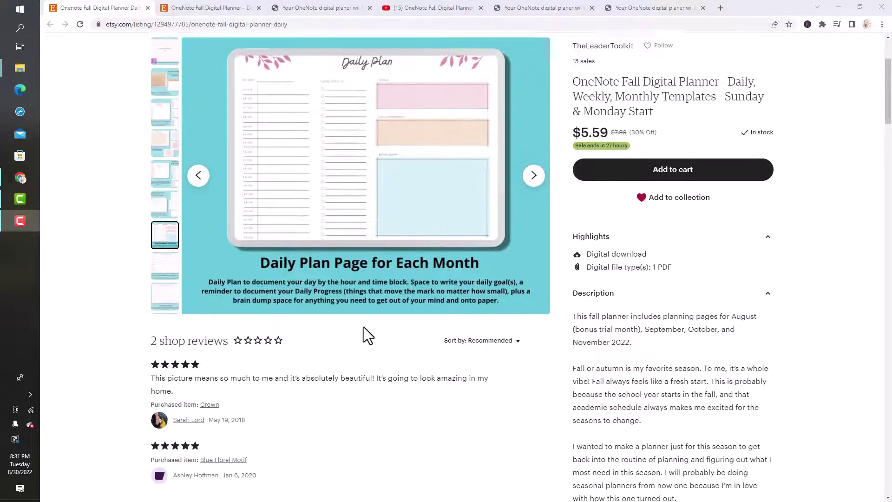
left_click(535, 212)
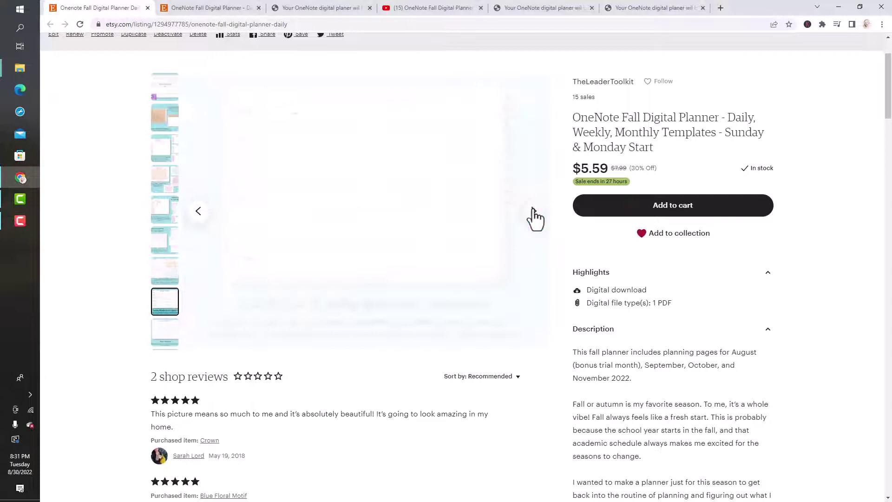
left_click(535, 212)
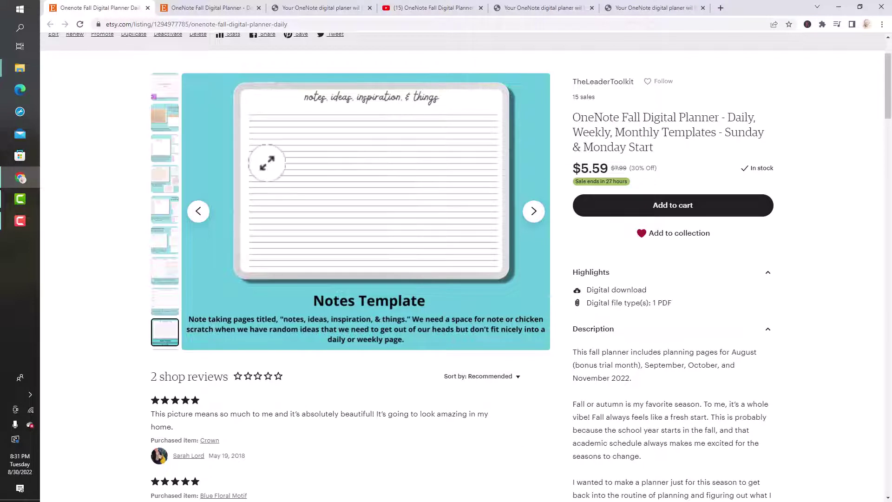
mouse_move(213, 9)
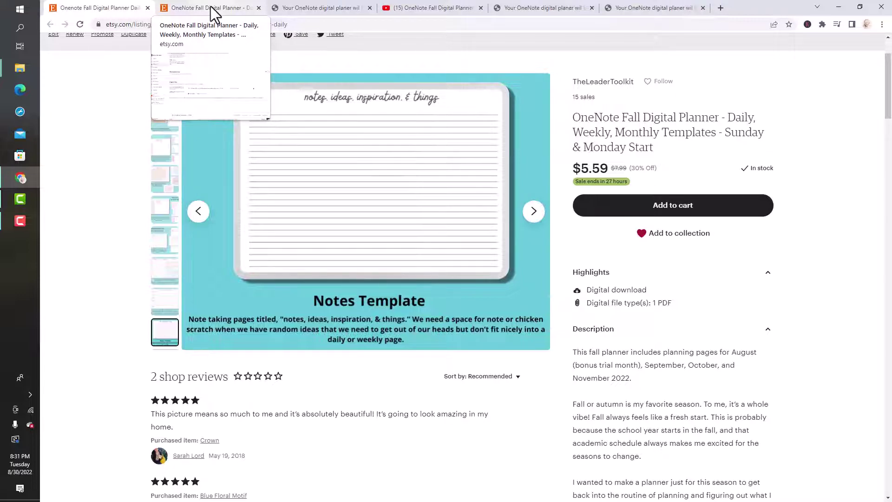
- Download the instructions PDF from the listing's Digital files in Shop Manager and open it
left_click(211, 8)
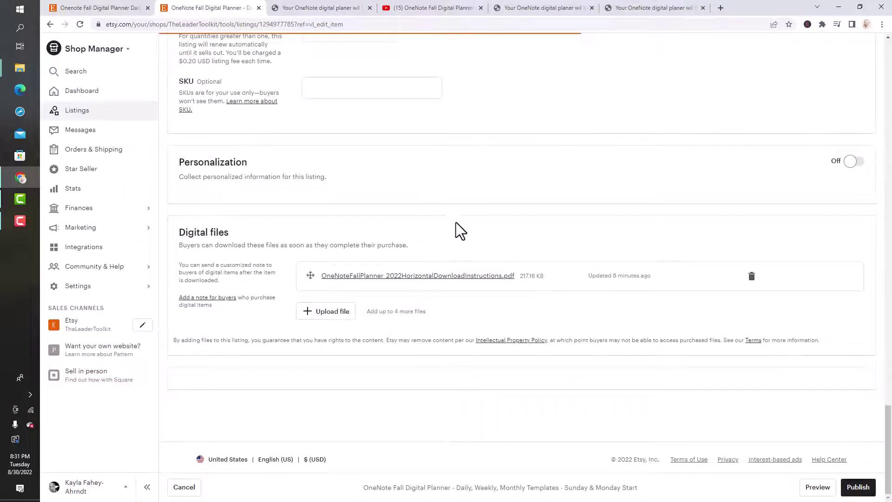
scroll(398, 203, "up", 15)
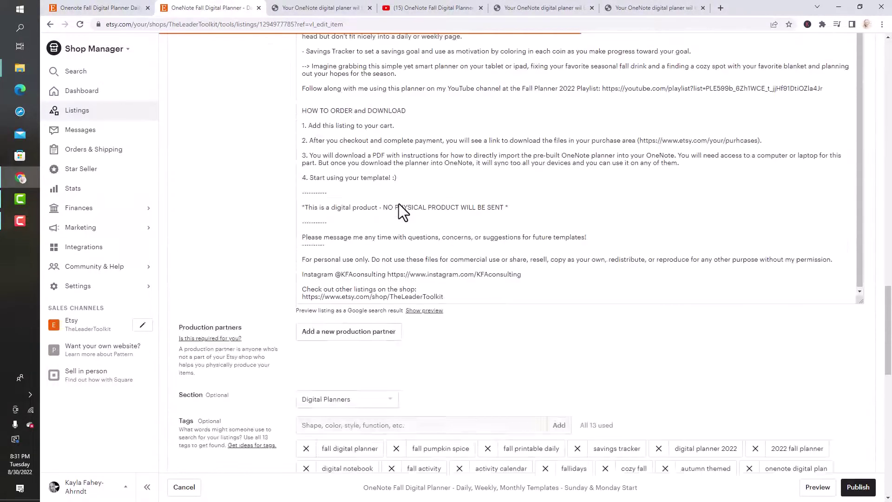
scroll(399, 204, "up", 20)
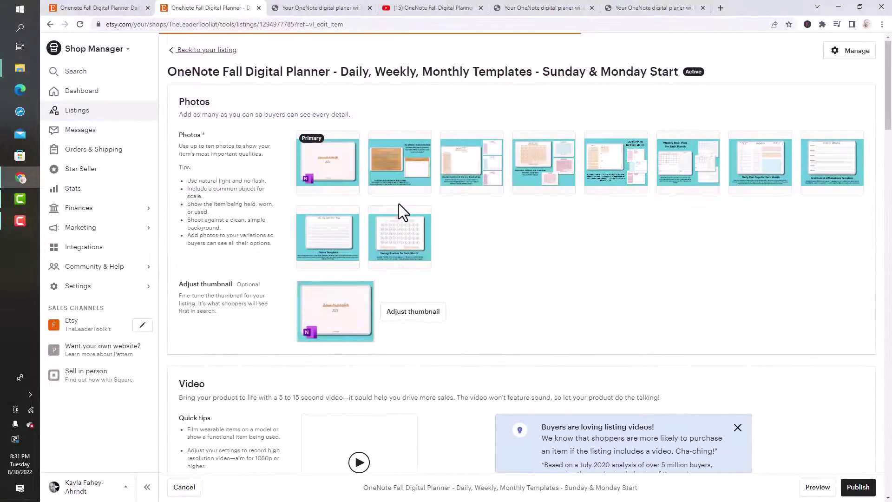
scroll(398, 203, "down", 20)
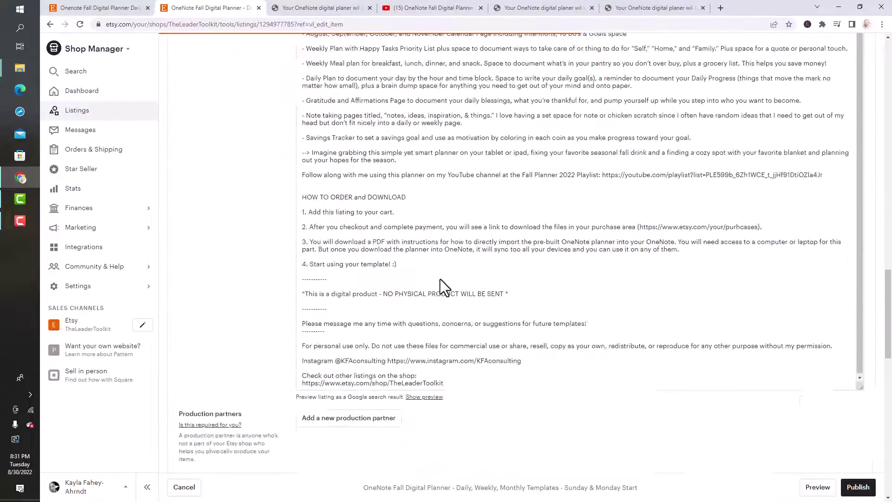
scroll(440, 281, "down", 10)
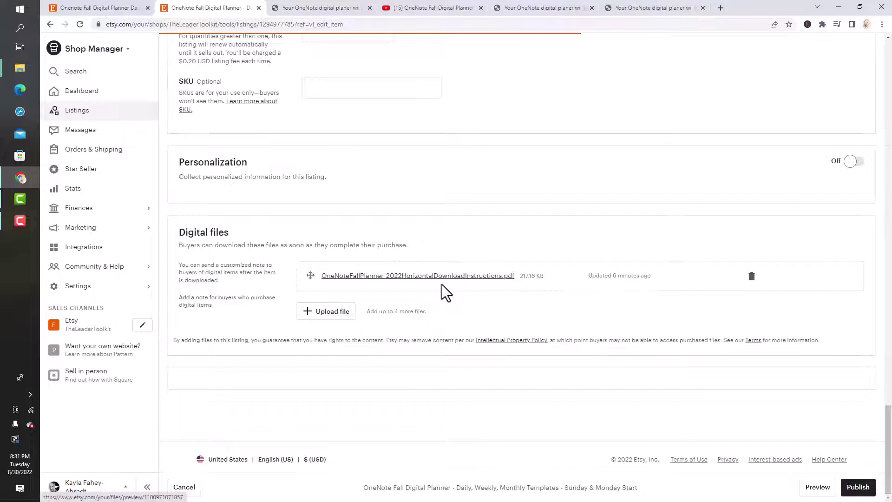
left_click(406, 279)
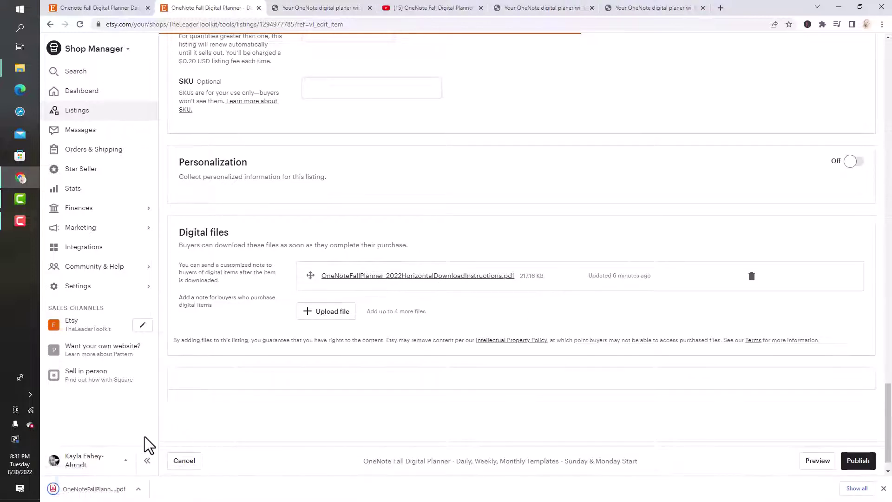
left_click(98, 492)
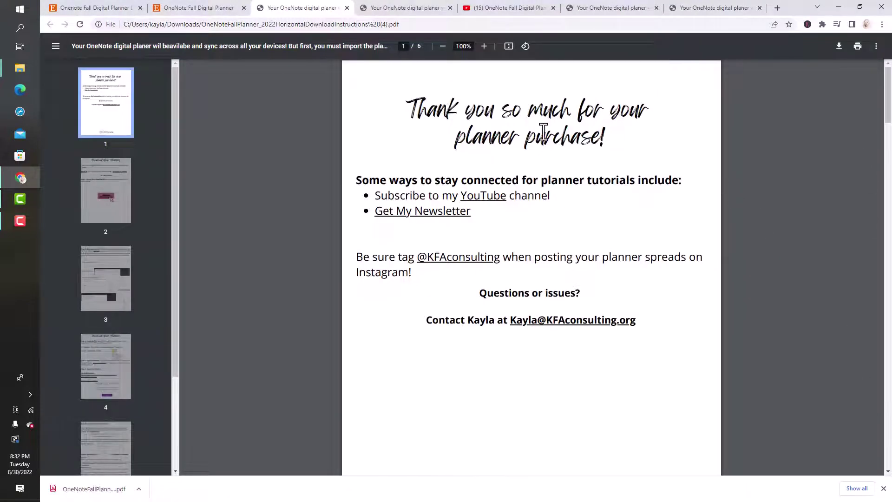
- Cycle through the open instructions PDF tabs, settling on the newest copy
left_click(417, 12)
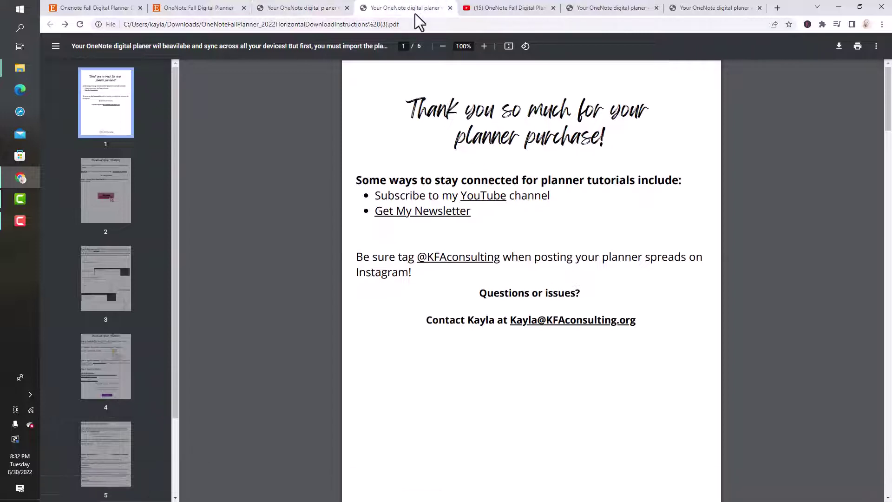
left_click(627, 7)
left_click(692, 7)
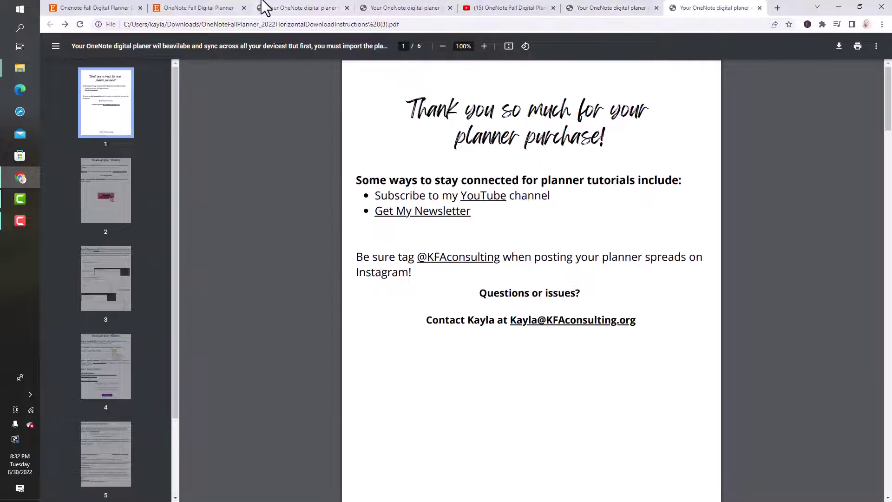
left_click(287, 7)
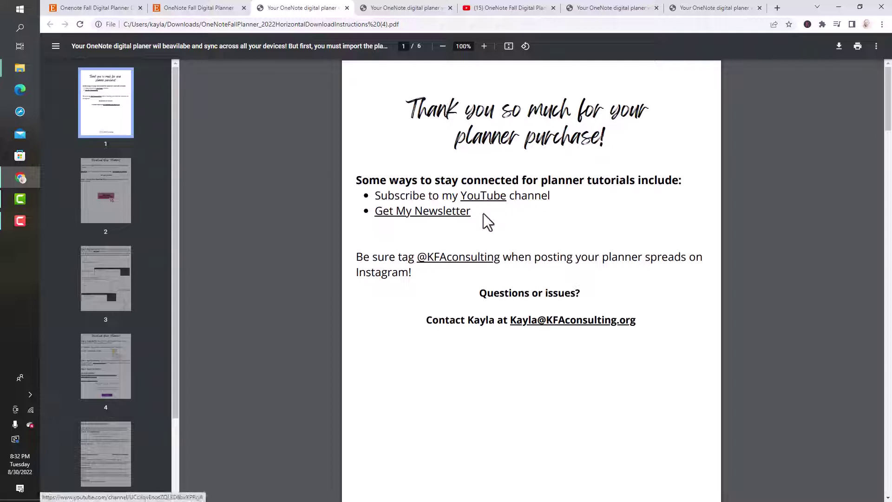
- Scroll the instructions to page 2's Step 1 'Click Here to Download Planner' link
scroll(458, 250, "down", 1)
scroll(457, 250, "down", 2)
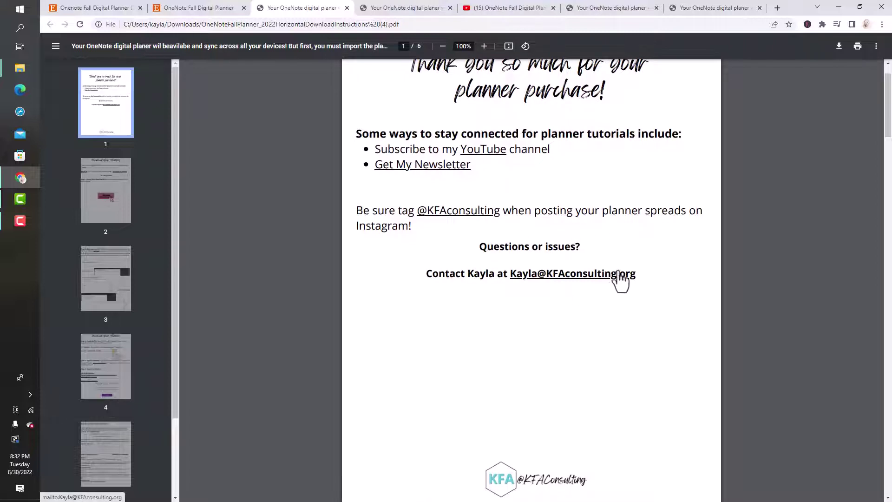
scroll(635, 313, "down", 6)
scroll(629, 293, "down", 2)
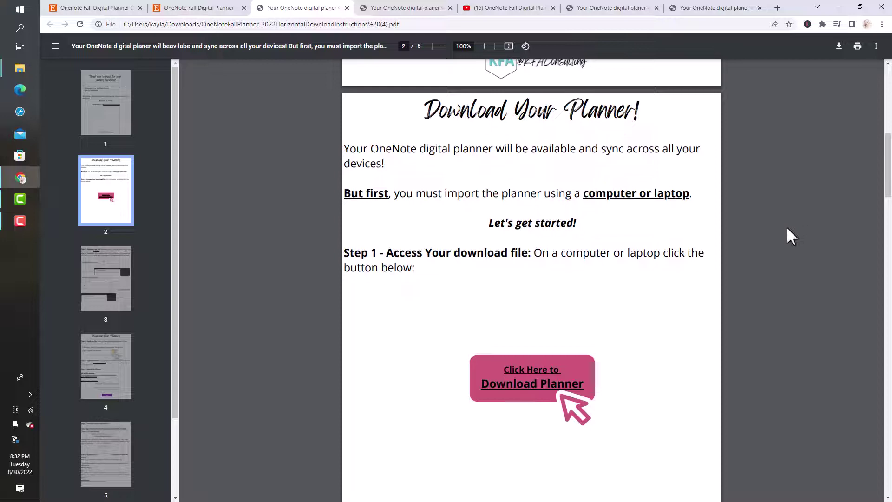
scroll(693, 224, "down", 2)
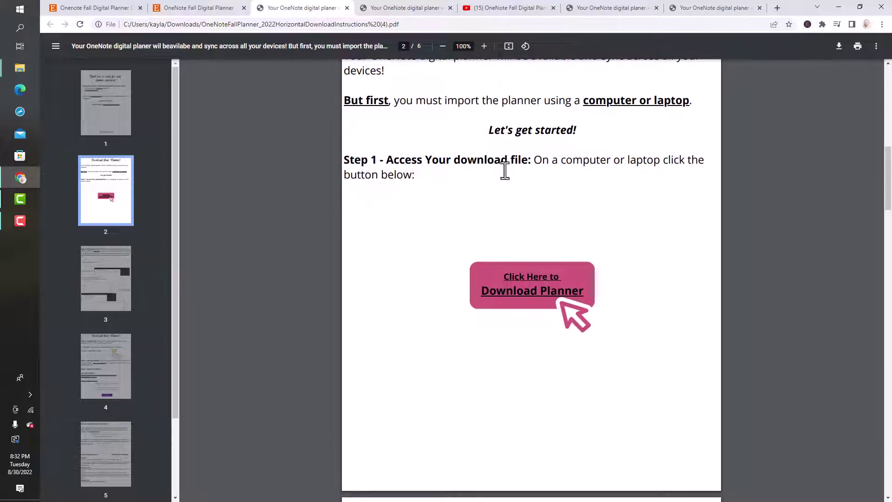
scroll(511, 209, "down", 1)
- Follow the Download Planner link to the shared OneNote Fall Planner Drive folder, then return to the PDF
left_click(526, 255)
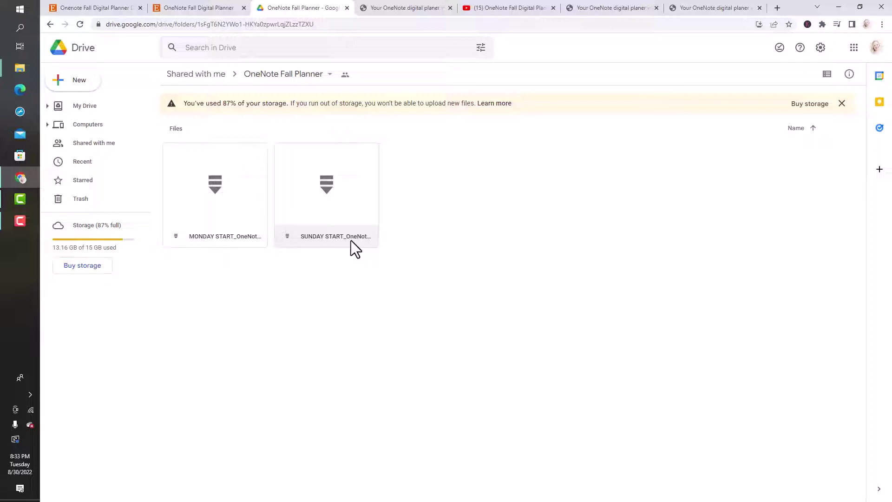
left_click(406, 8)
- Scroll the instructions PDF to page 3's Step 2 zip download and Step 3 unzip instructions
scroll(556, 301, "down", 18)
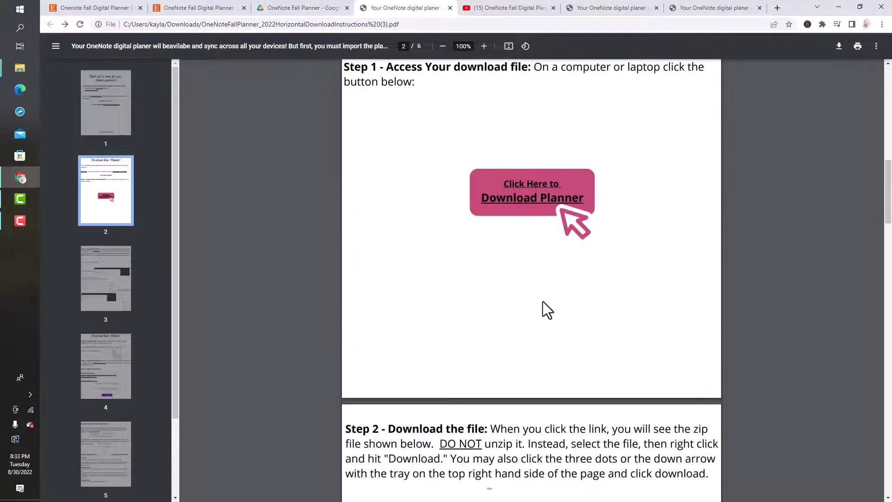
scroll(539, 315, "down", 2)
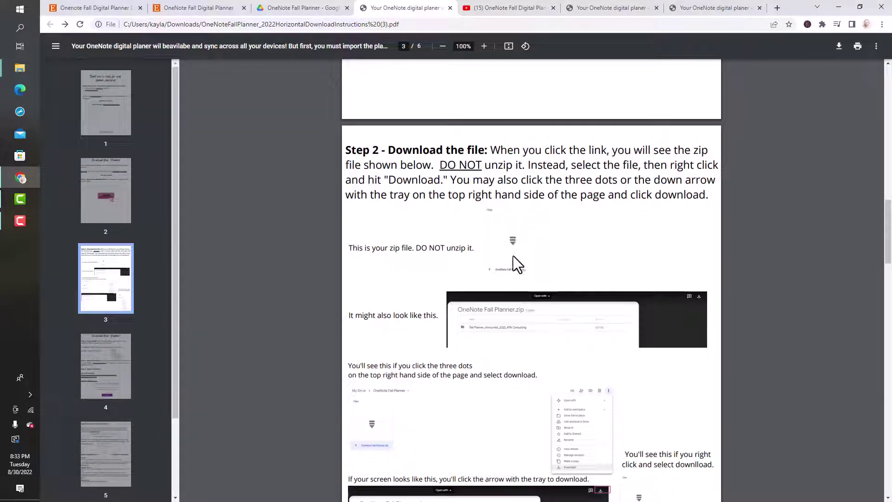
scroll(596, 358, "down", 3)
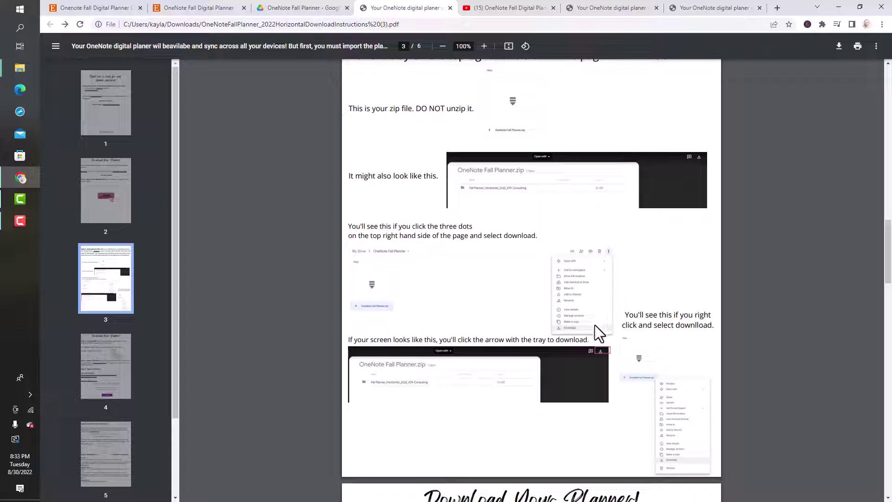
scroll(590, 325, "down", 1)
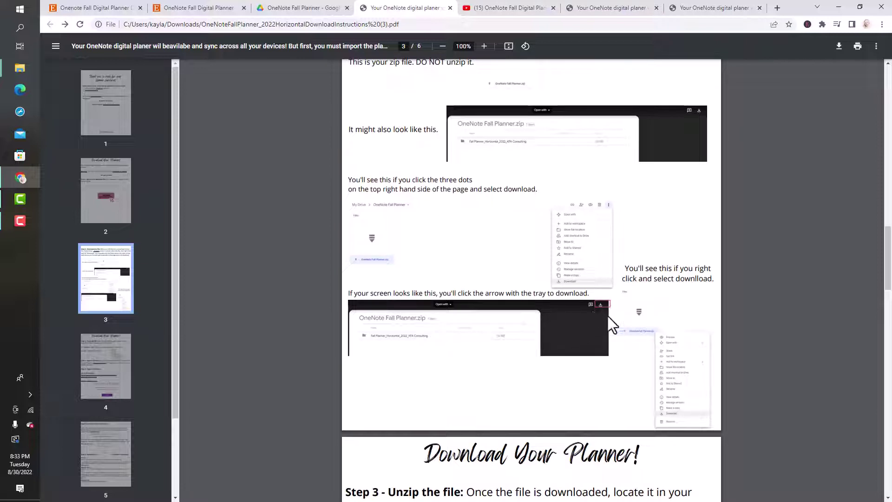
- Download the SUNDAY START planner zip from the shared Drive folder via its right-click menu
left_click(218, 8)
left_click(295, 8)
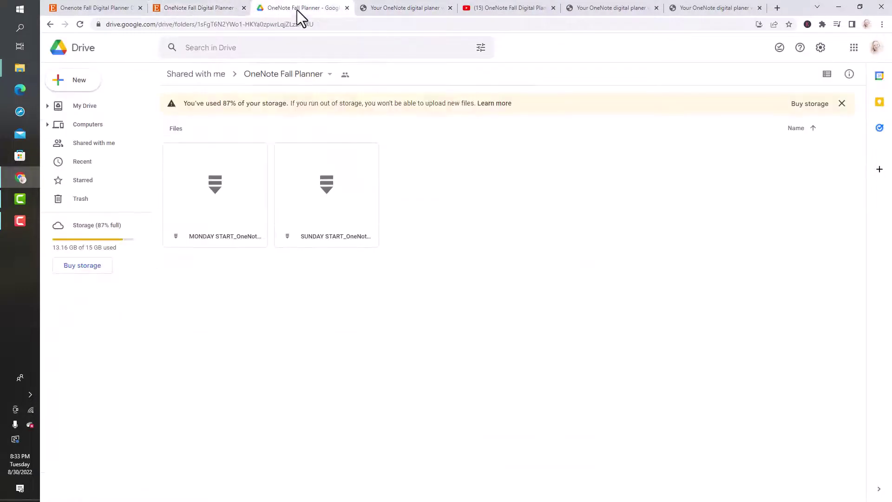
left_click(347, 189)
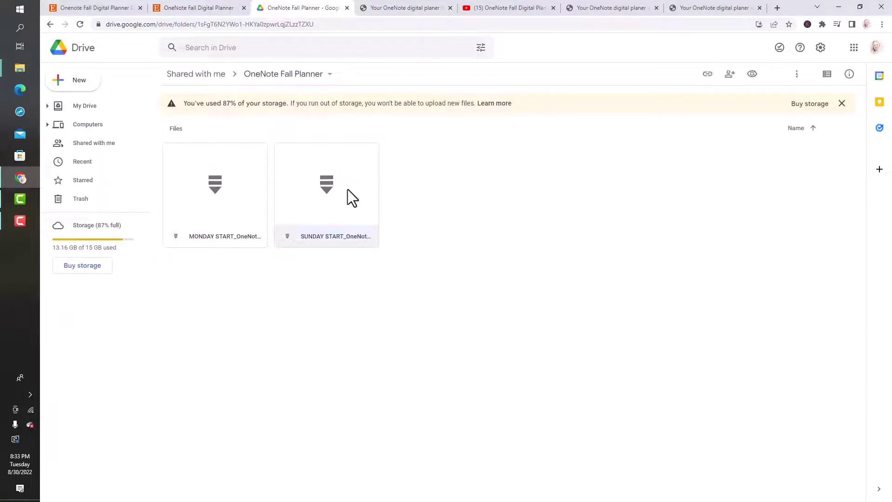
right_click(346, 189)
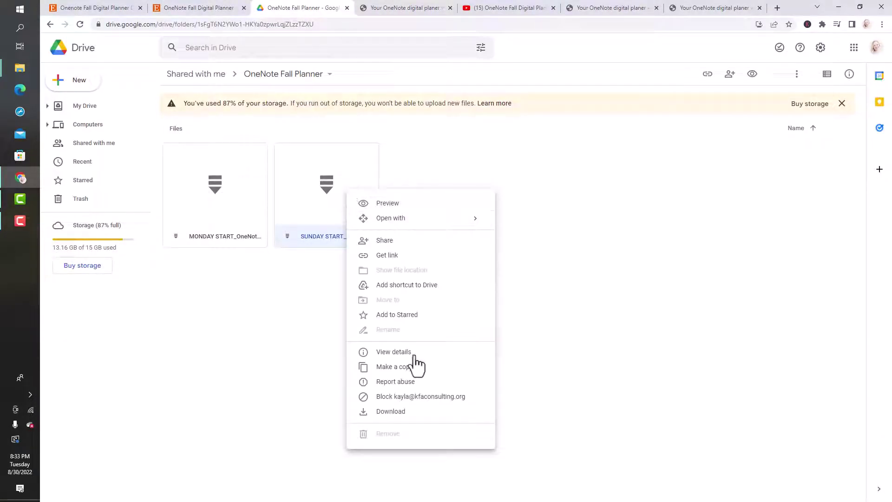
left_click(398, 414)
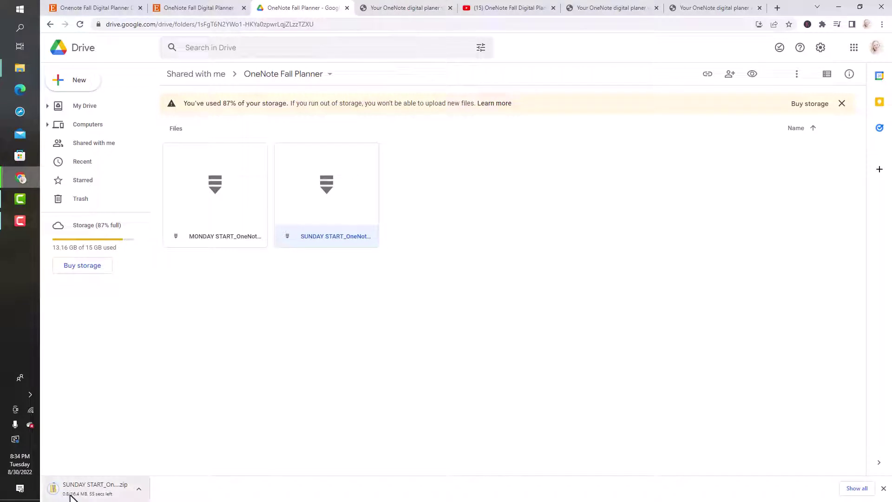
- Scroll the instructions PDF to page 4's unzip, OneNote login and import steps
left_click(424, 8)
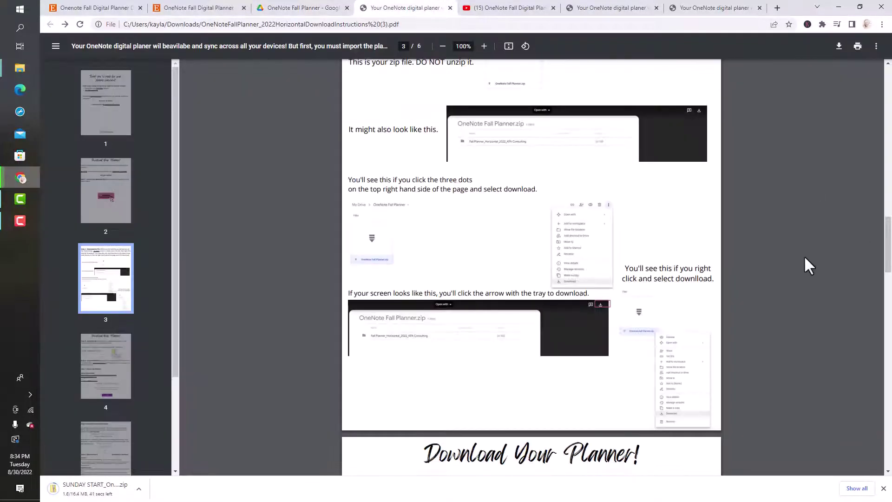
scroll(790, 255, "down", 7)
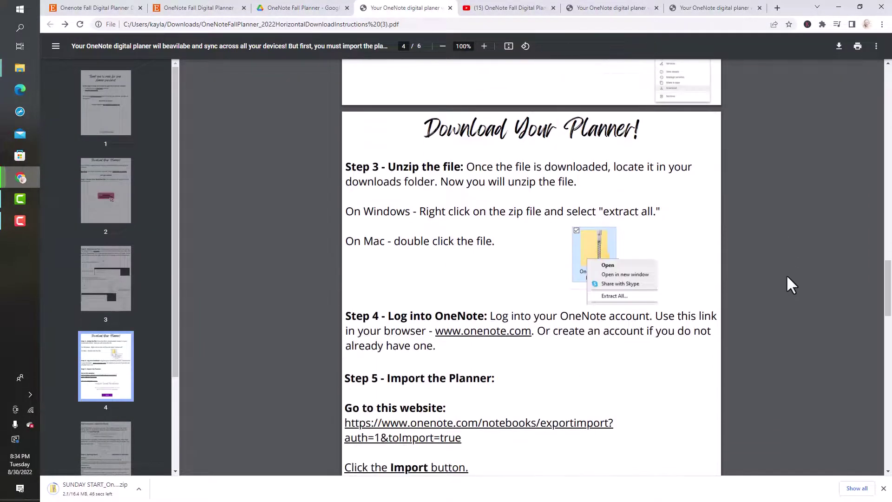
scroll(791, 295, "down", 1)
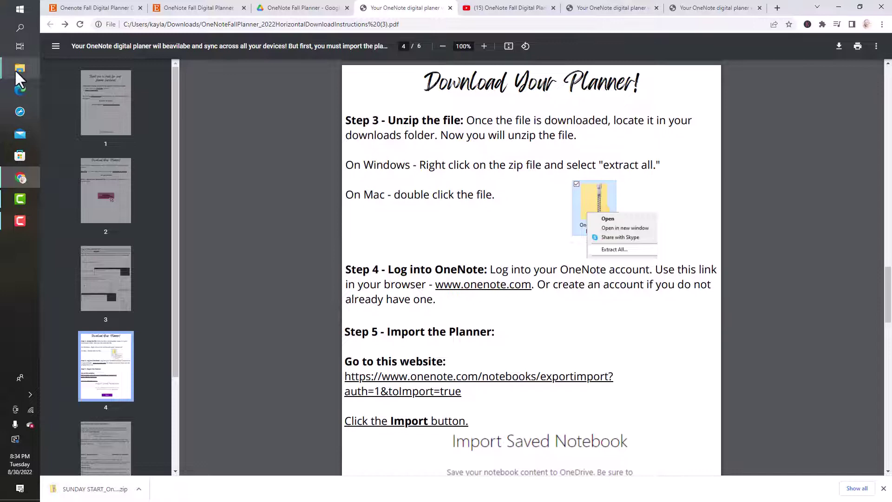
- Extract the SUNDAY START planner zip in Downloads to its suggested folder, yielding Fall Planner _Horizontal_2022_Sunday
mouse_move(16, 69)
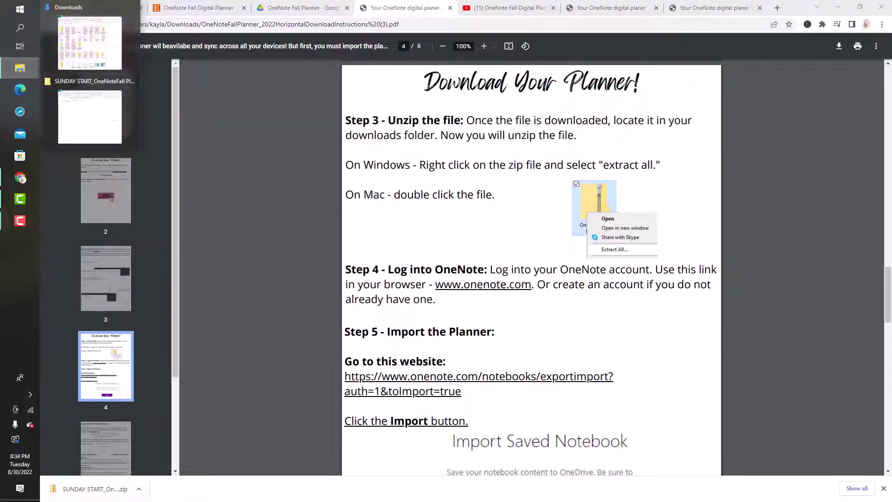
left_click(106, 491)
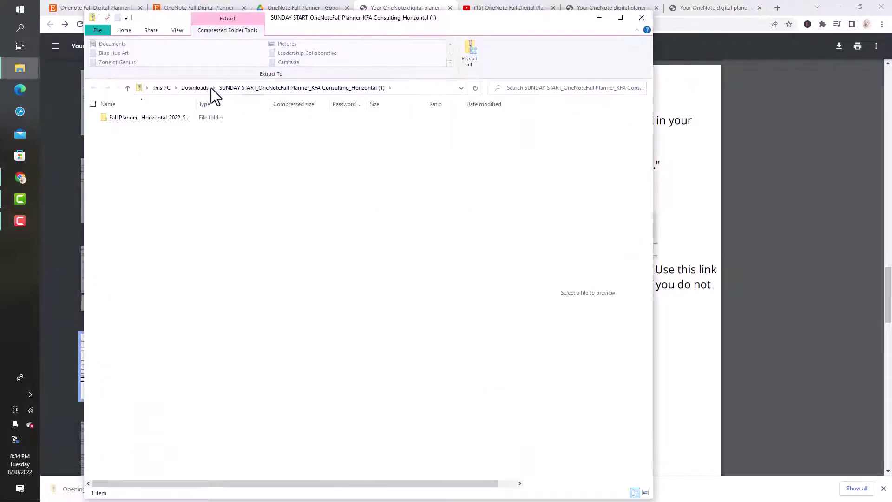
left_click(208, 89)
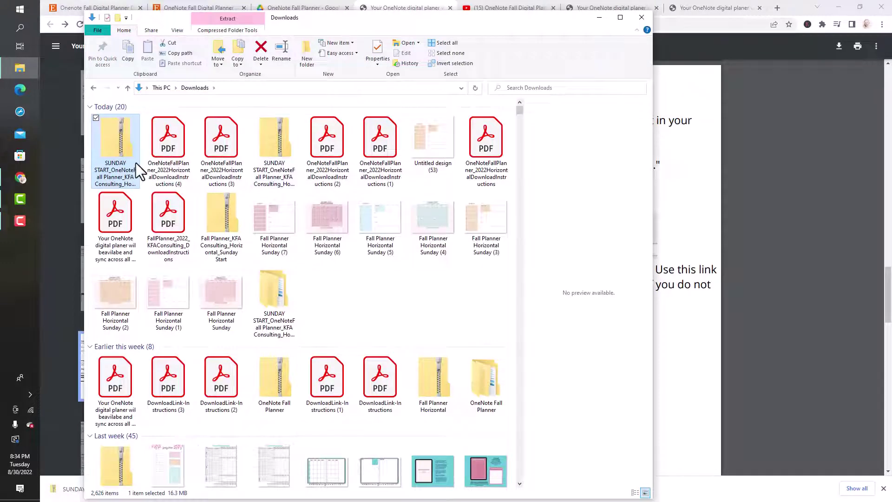
right_click(129, 170)
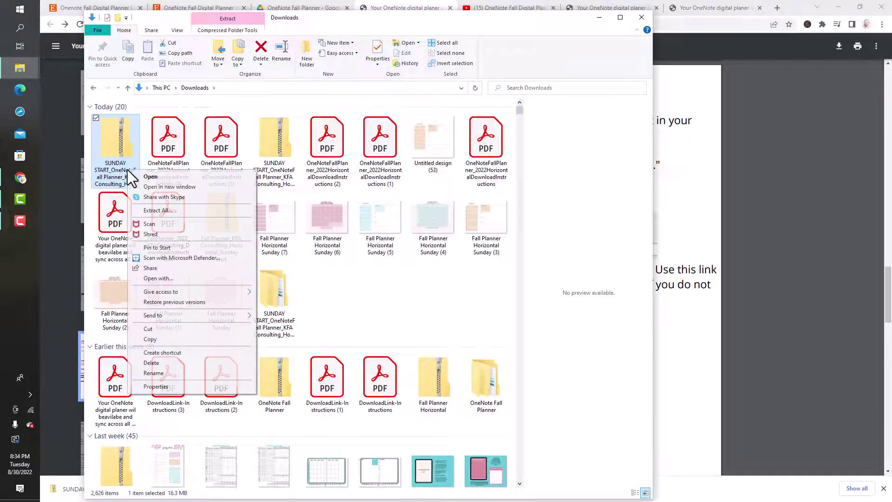
left_click(157, 210)
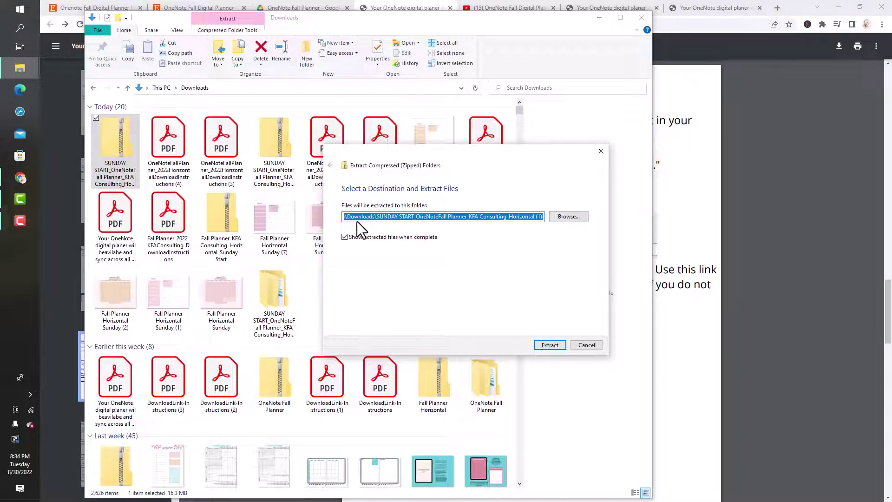
left_click(551, 345)
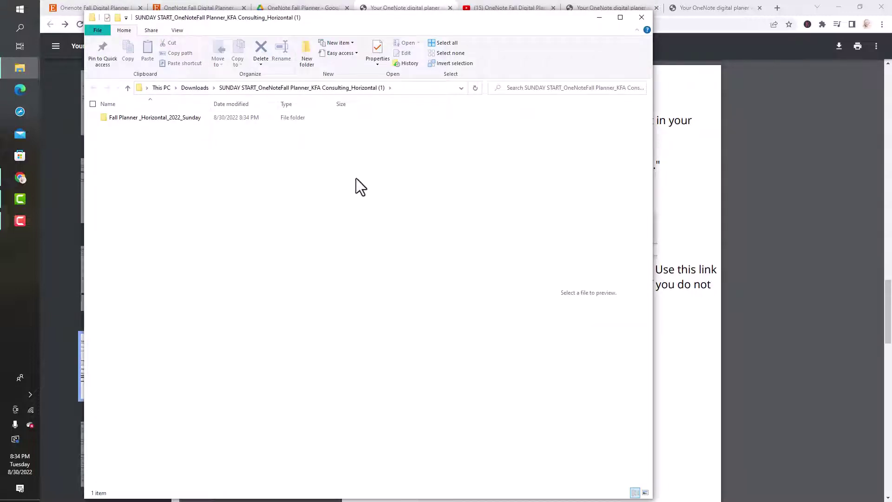
left_click(721, 142)
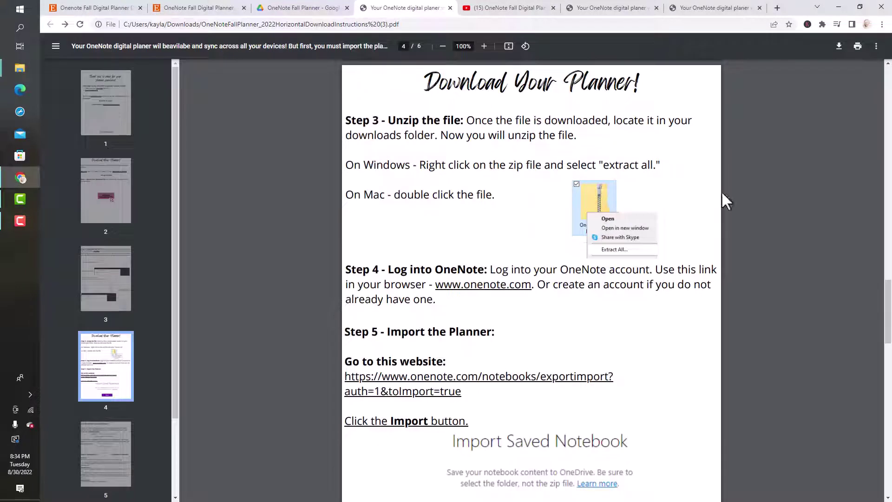
scroll(697, 204, "down", 2)
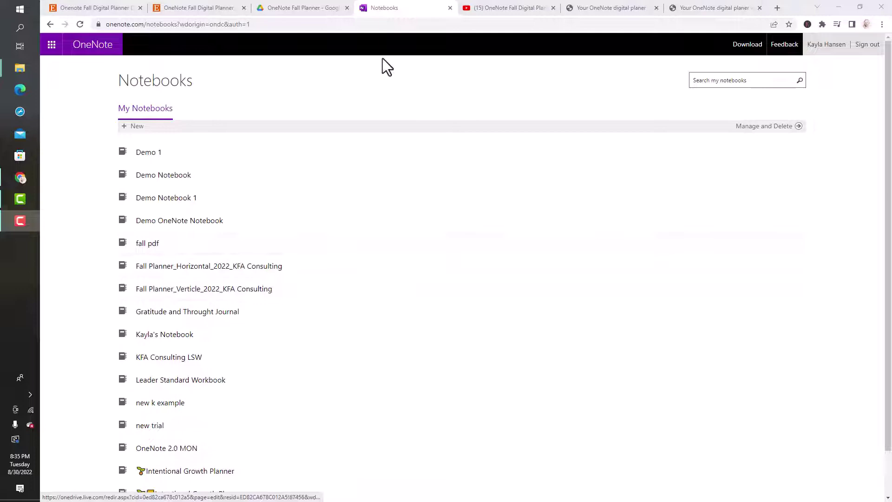
left_click(611, 1)
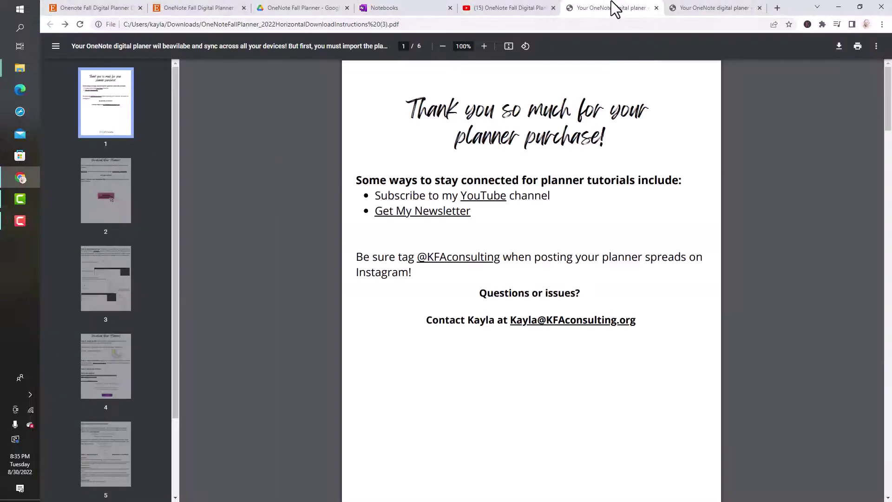
scroll(576, 276, "down", 15)
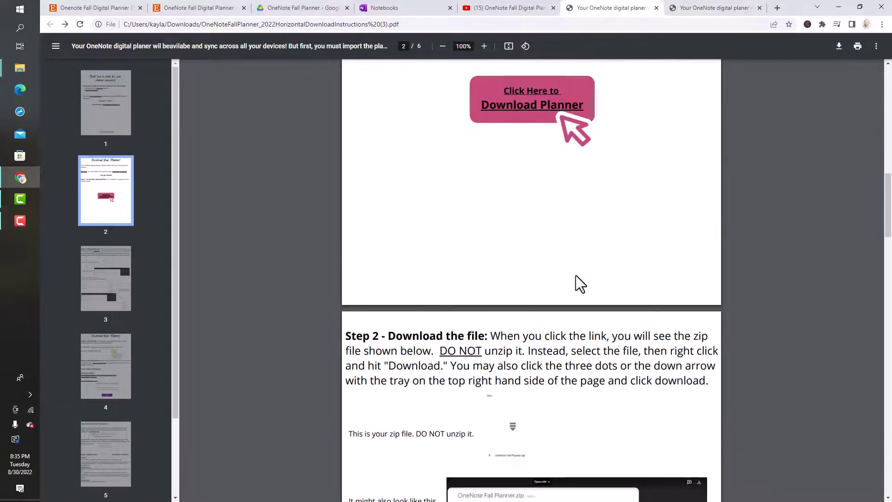
scroll(576, 276, "down", 15)
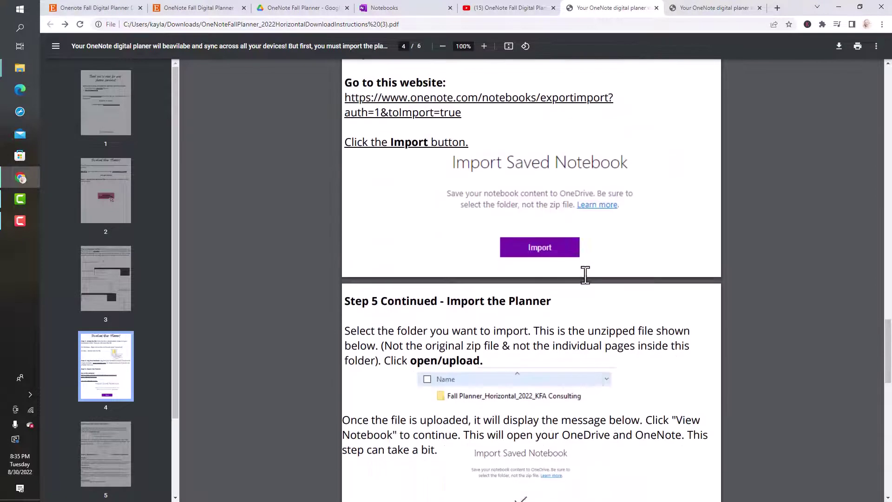
scroll(585, 275, "up", 3)
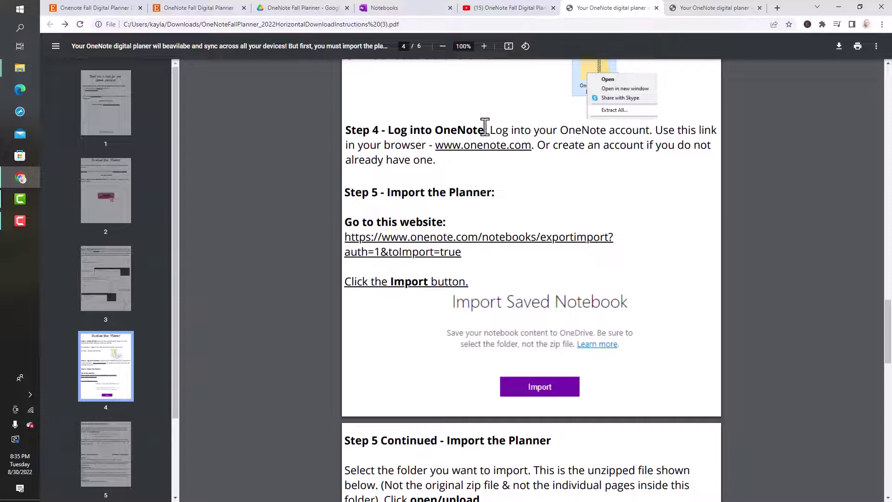
- Open the OneNote exportimport link from the instructions PDF in a new browser tab
right_click(437, 242)
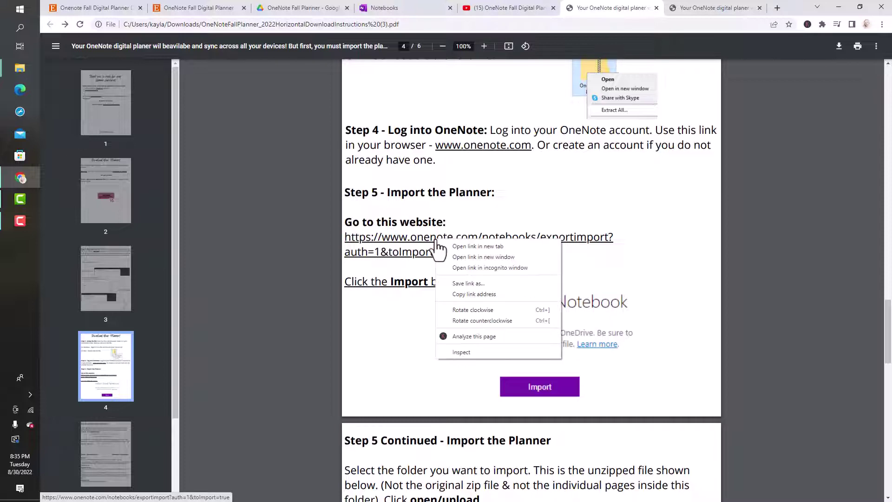
left_click(523, 247)
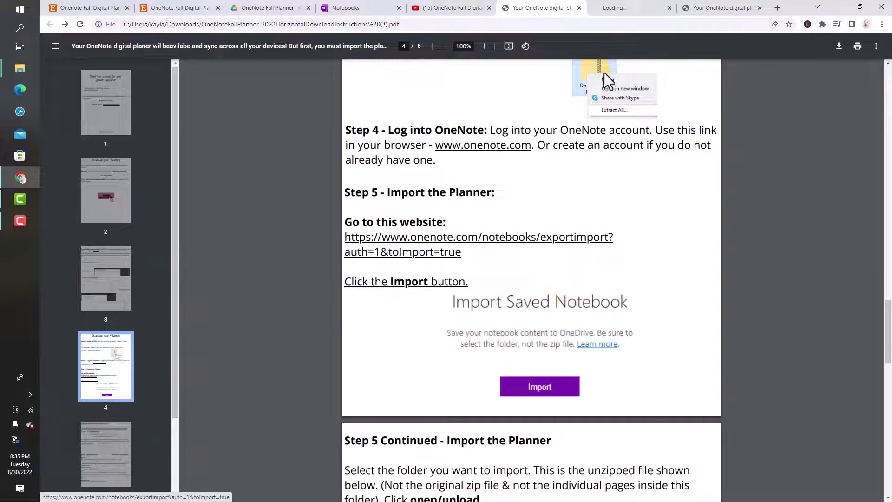
left_click(639, 3)
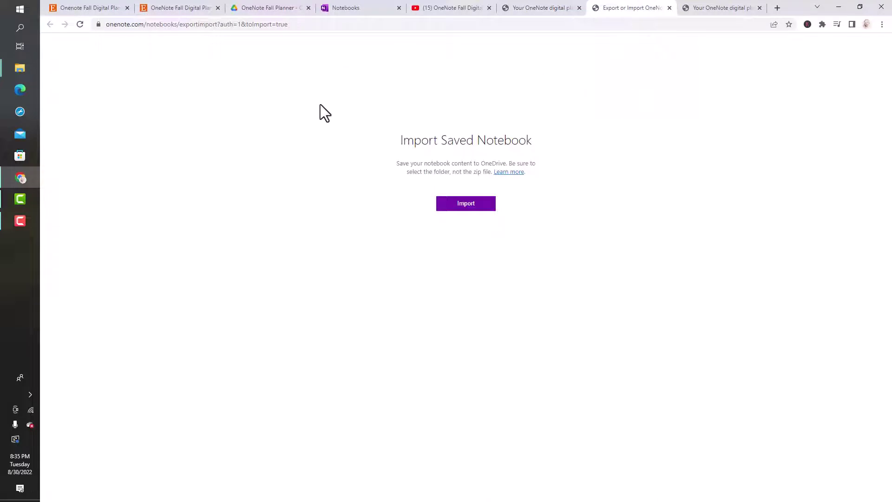
left_click(522, 5)
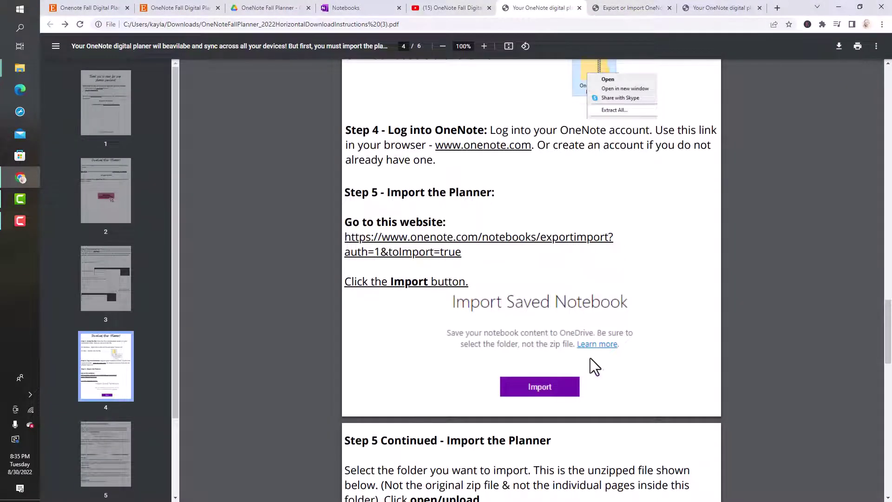
left_click(596, 5)
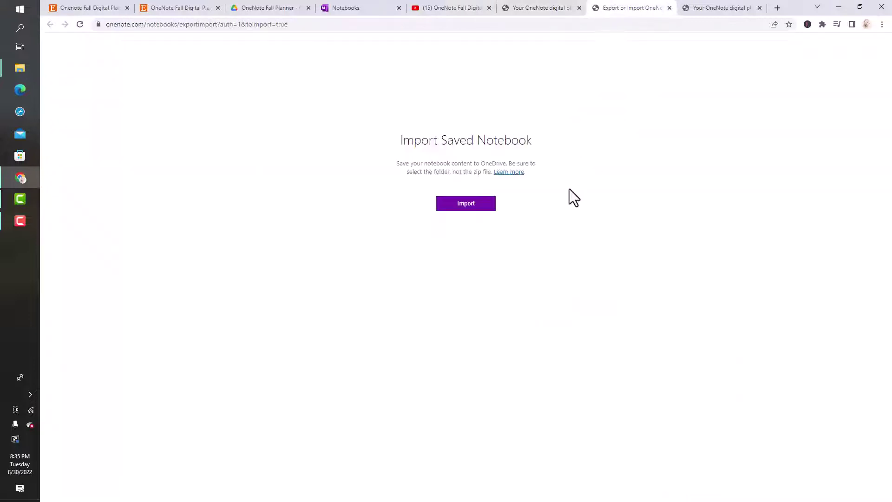
- Import the extracted SUNDAY START planner folder as a saved notebook and upload it
left_click(466, 204)
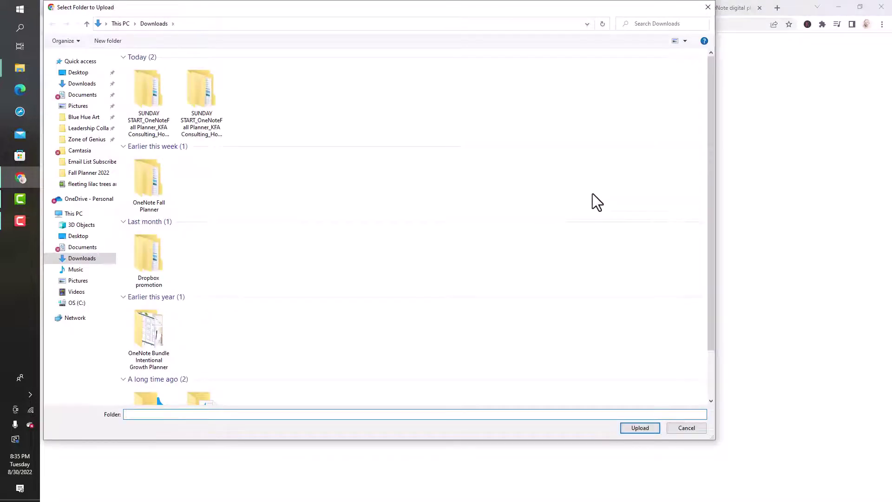
left_click(149, 115)
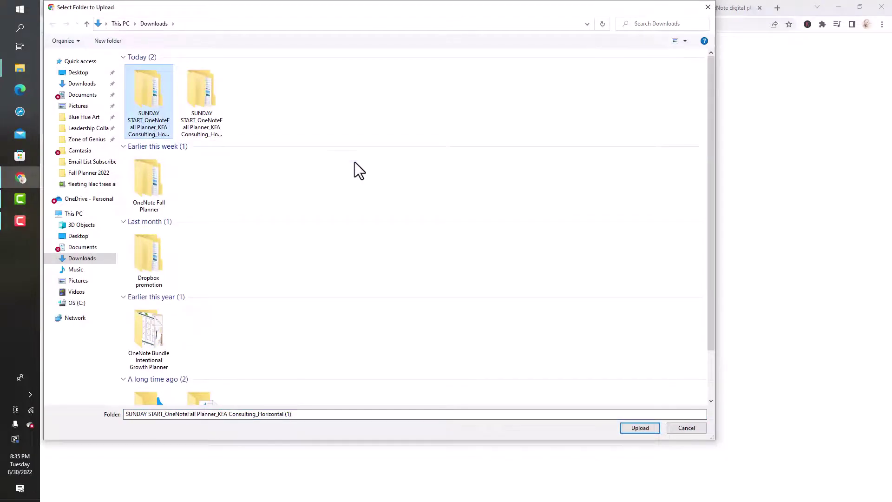
left_click(789, 183)
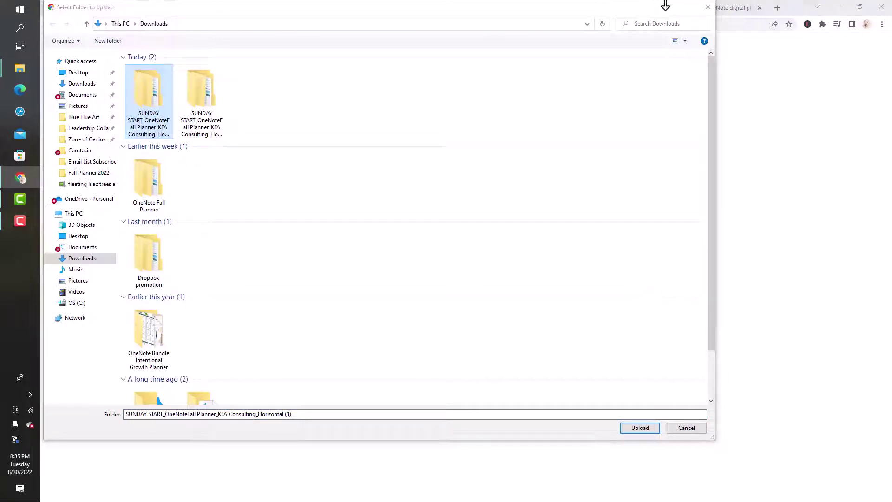
left_click(705, 7)
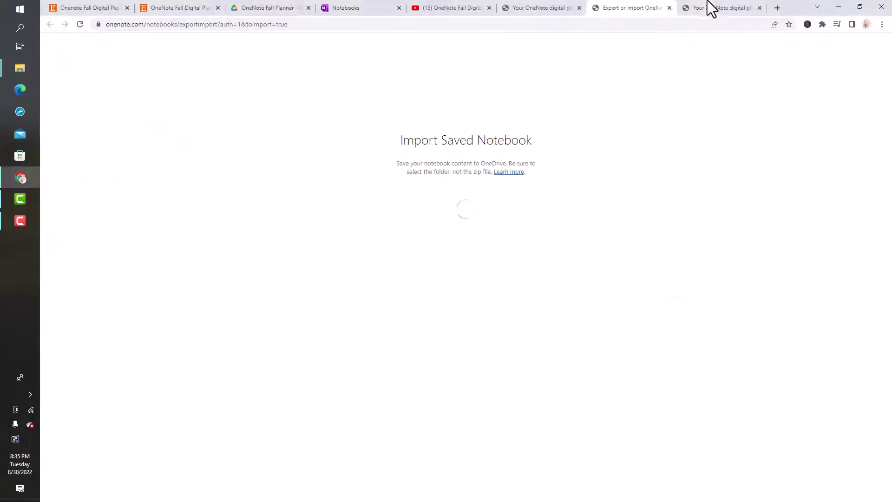
left_click(557, 8)
scroll(625, 256, "down", 7)
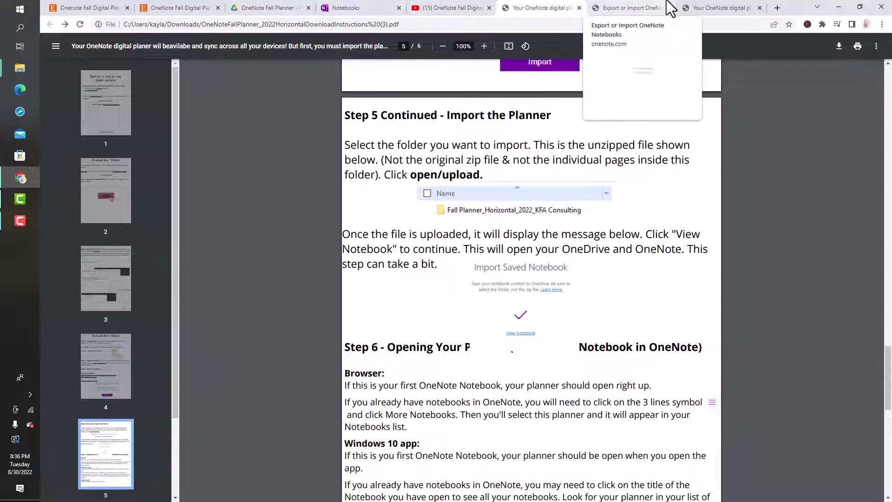
left_click(633, 8)
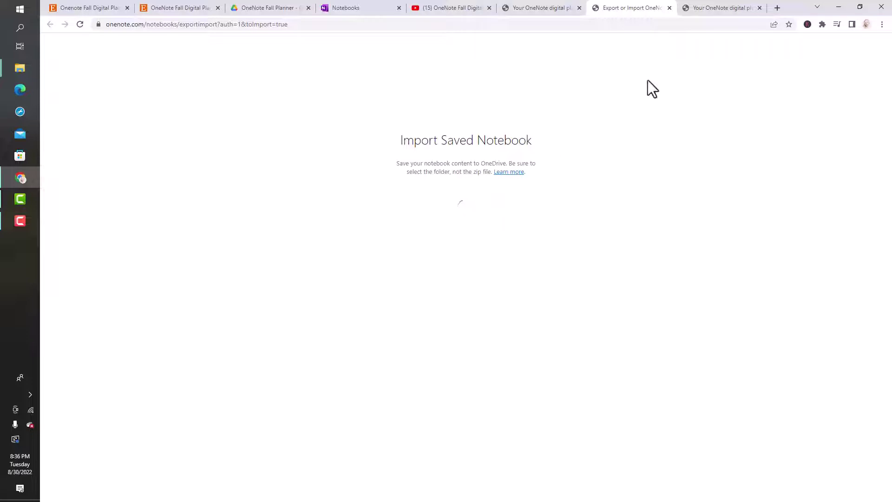
left_click(698, 6)
scroll(673, 316, "down", 5)
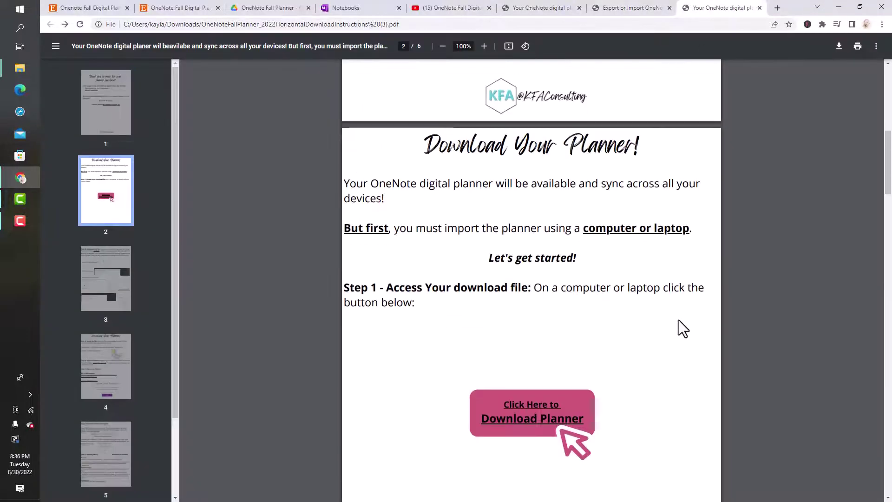
scroll(682, 327, "down", 20)
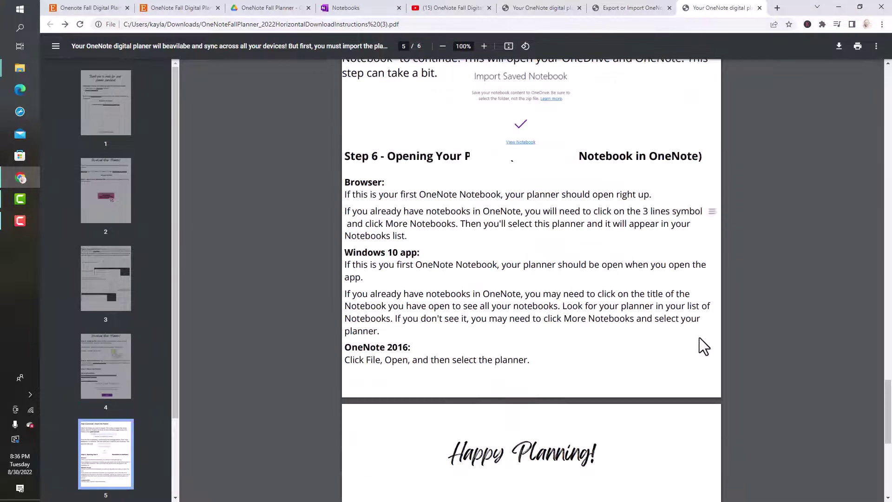
scroll(702, 345, "down", 4)
scroll(629, 267, "up", 4)
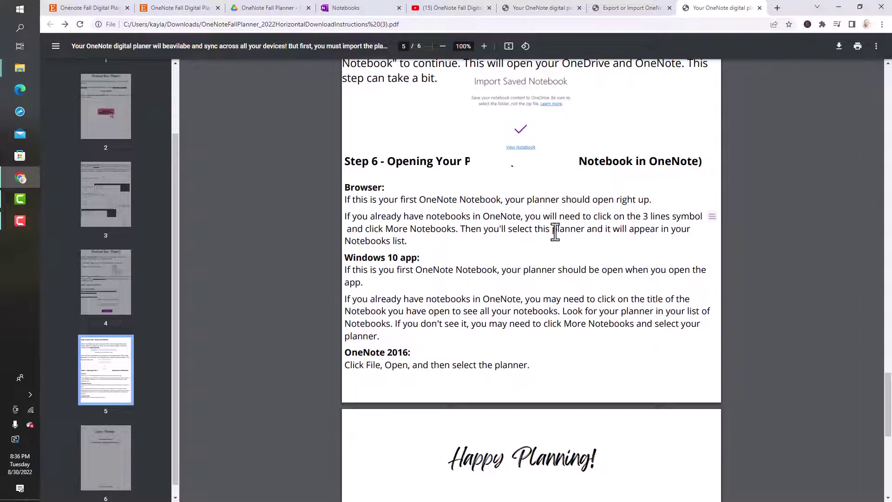
scroll(555, 232, "down", 1)
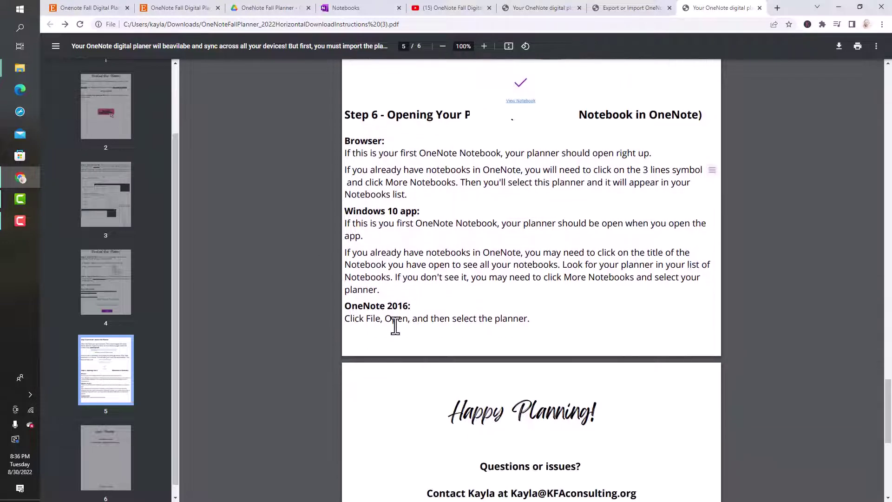
scroll(532, 250, "down", 1)
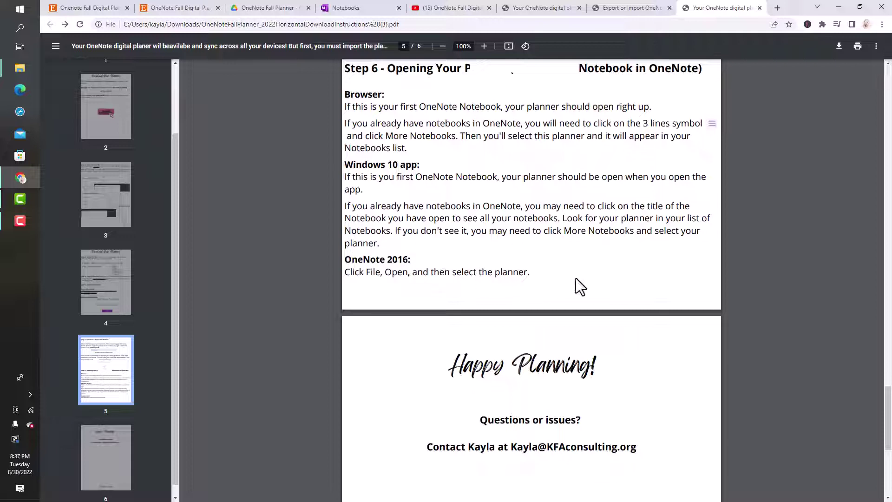
left_click(614, 3)
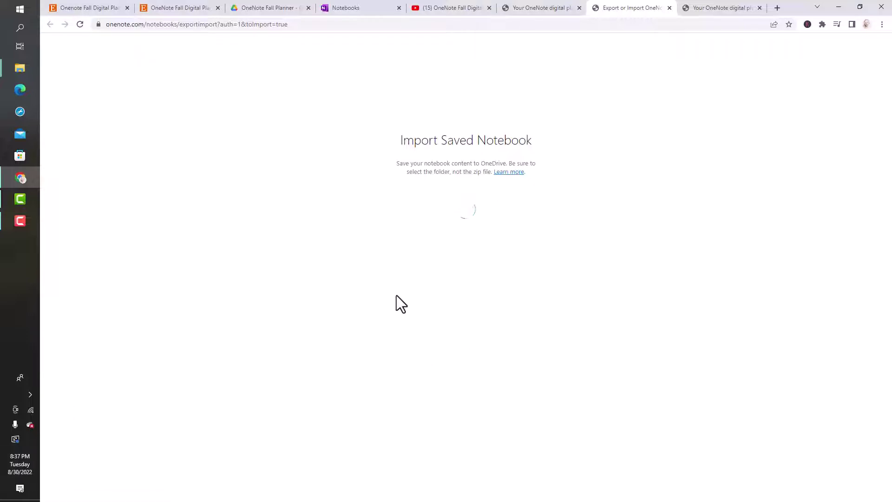
- Open Fall Planner _Horizontal_2022_Sunday from the My Notebooks list to its FALL PLANNER 2022 cover
left_click(385, 2)
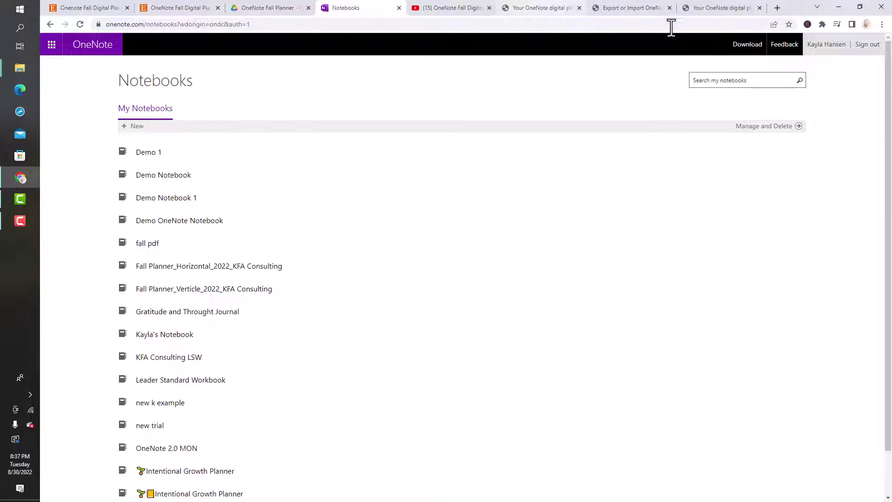
left_click(649, 2)
left_click(382, 6)
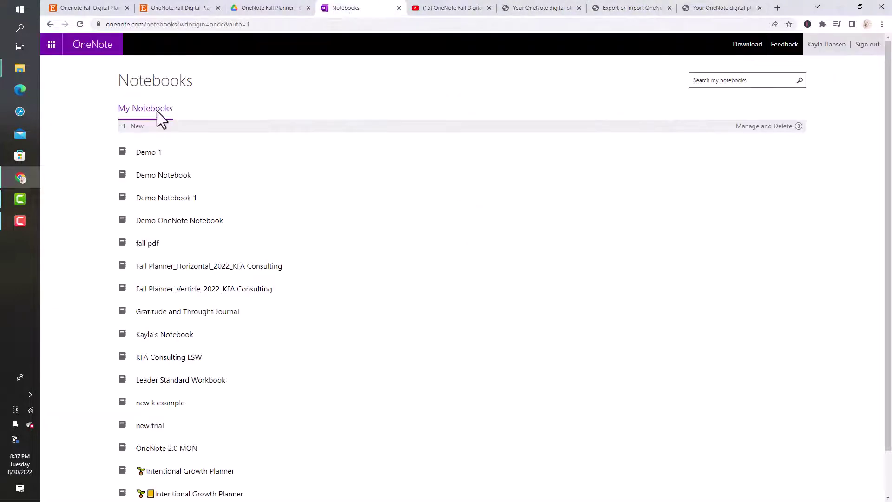
scroll(181, 246, "down", 2)
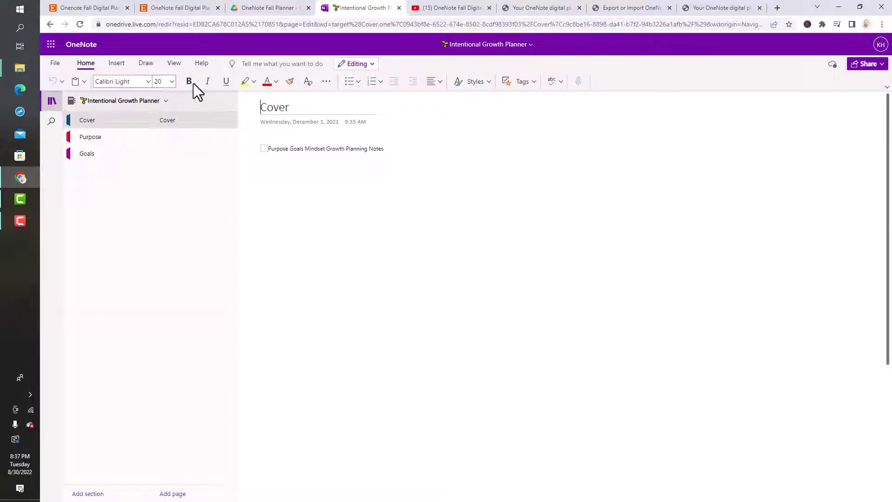
left_click(152, 106)
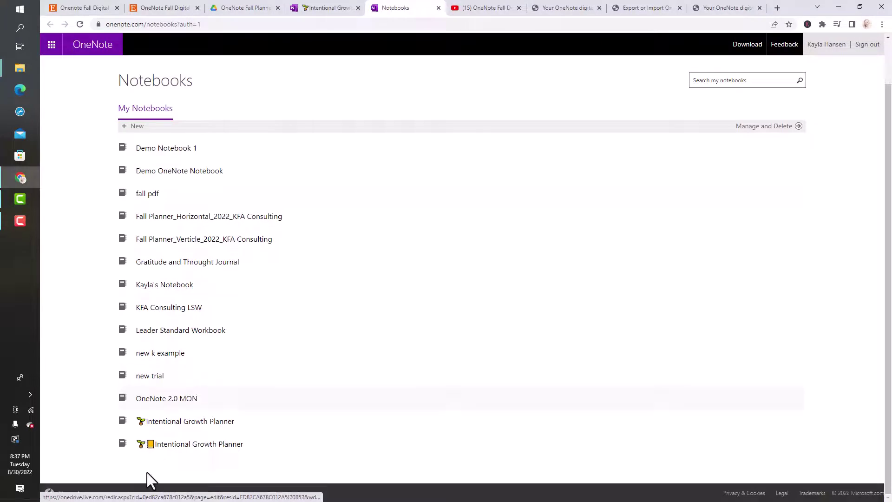
left_click(572, 8)
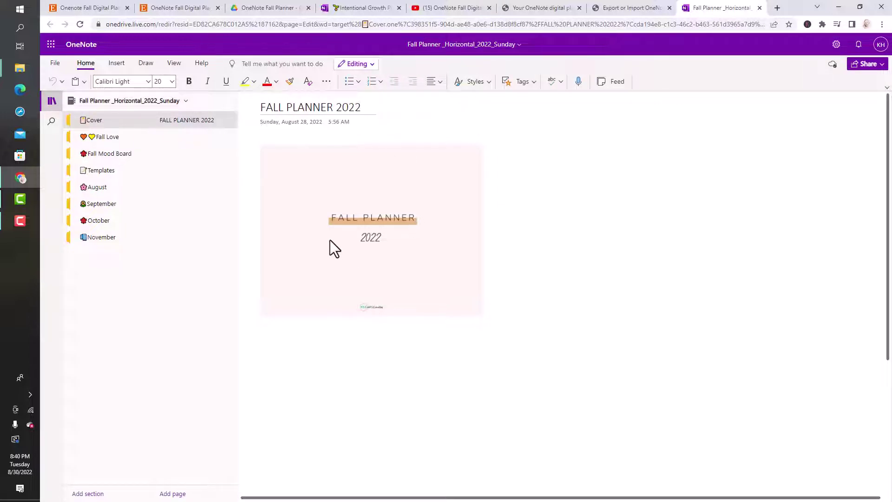
- Preview the Fall Love, Fall Mood Board and Templates sections, ending on Gratitude & Affirmations
left_click(99, 137)
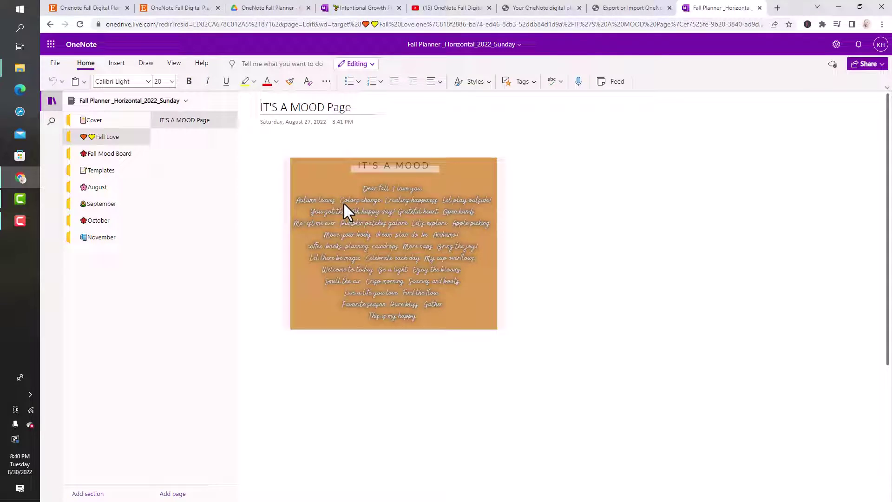
left_click(92, 154)
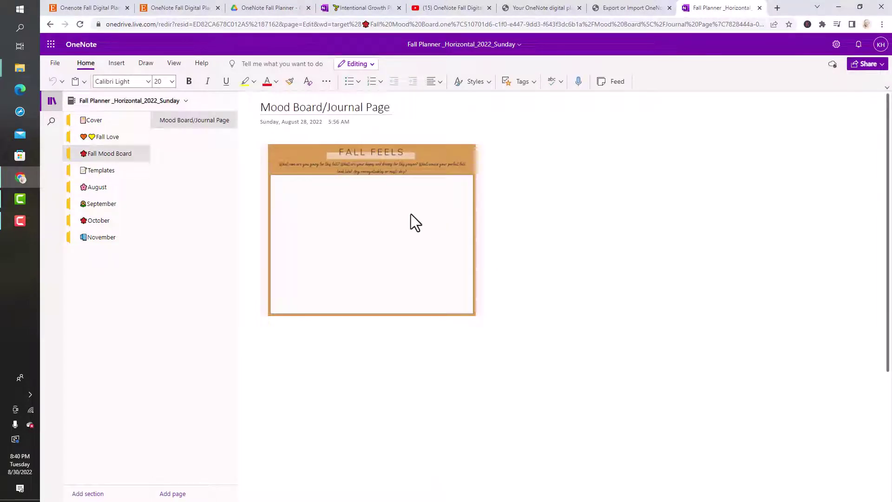
middle_click(542, 264)
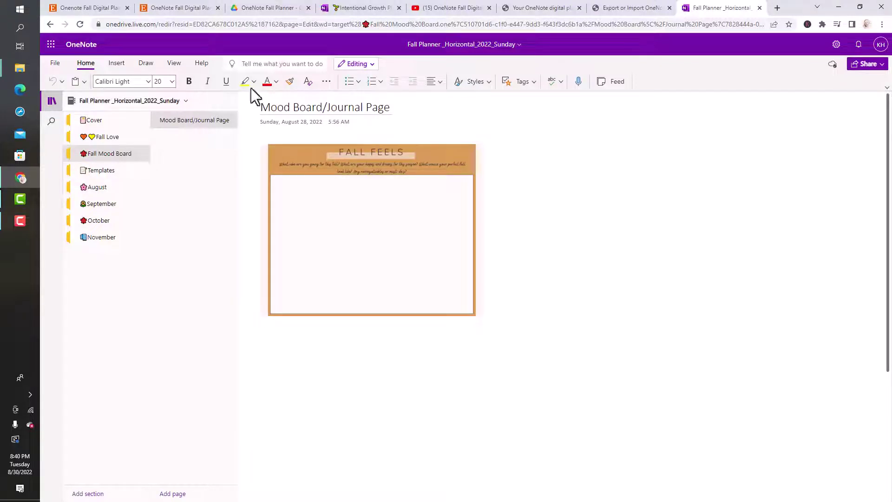
left_click(130, 175)
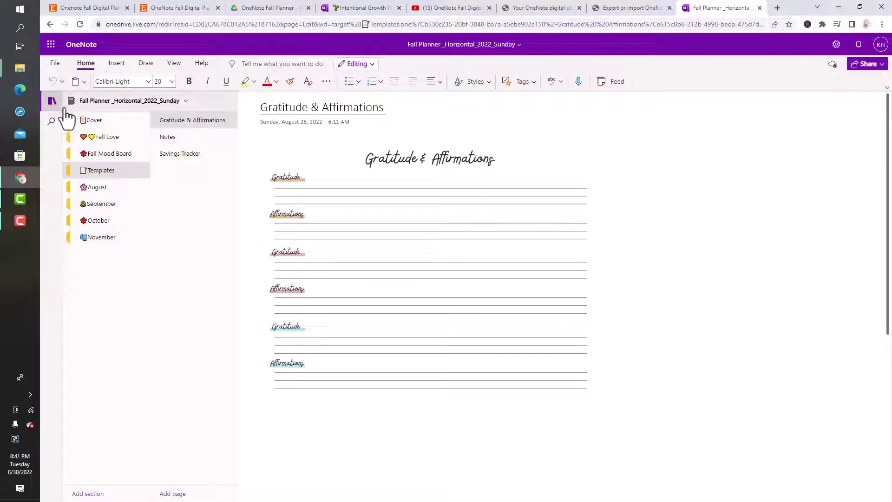
- Launch the Fall Planner notebook in OneNote for Windows 10 via File > Info > Edit in Desktop App
left_click(140, 110)
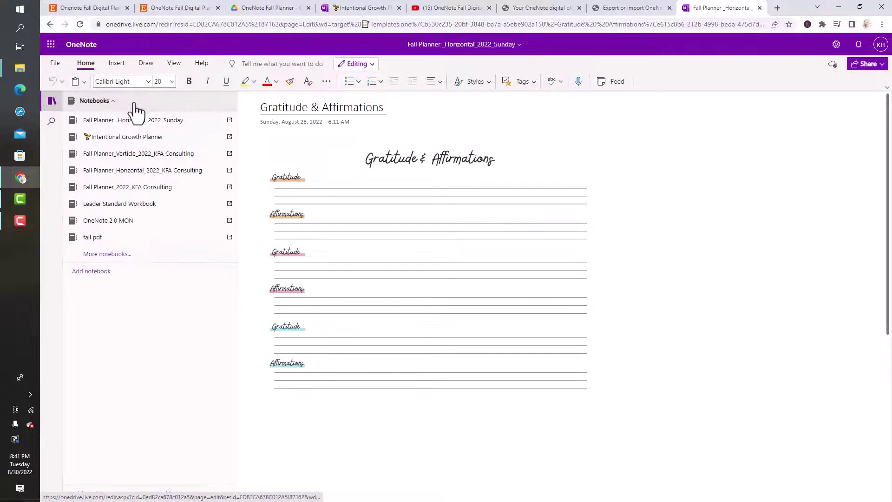
left_click(135, 109)
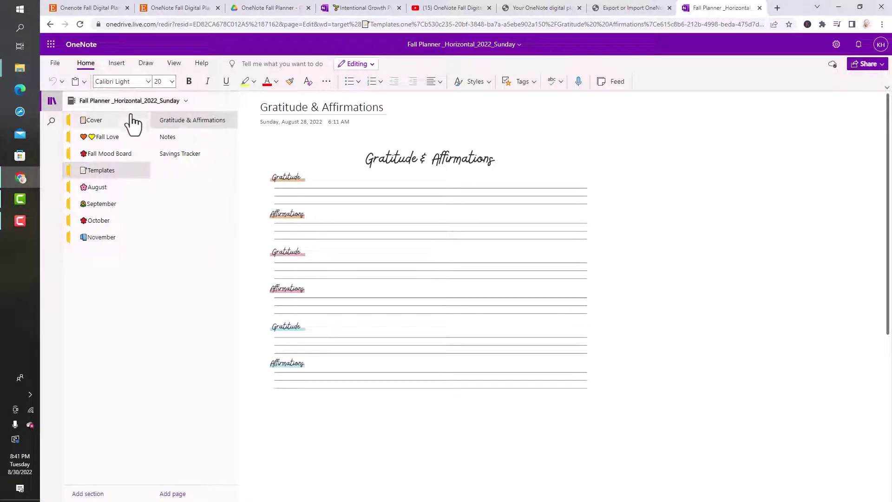
left_click(57, 60)
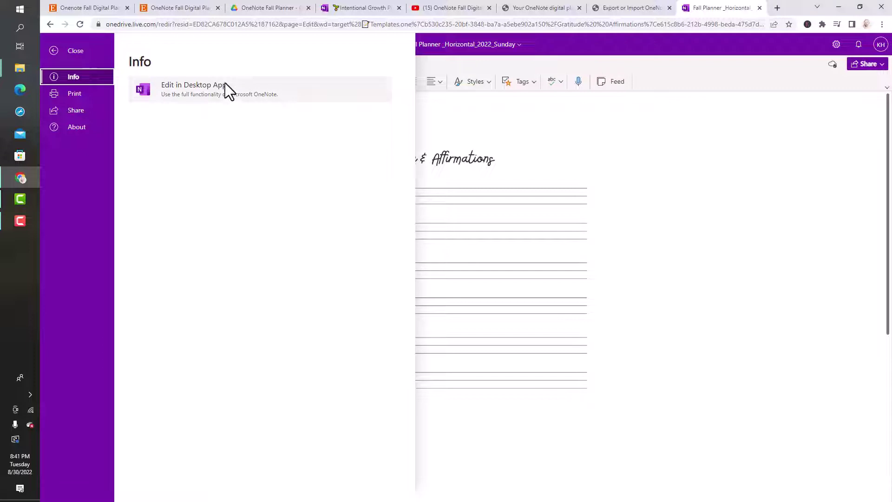
left_click(243, 96)
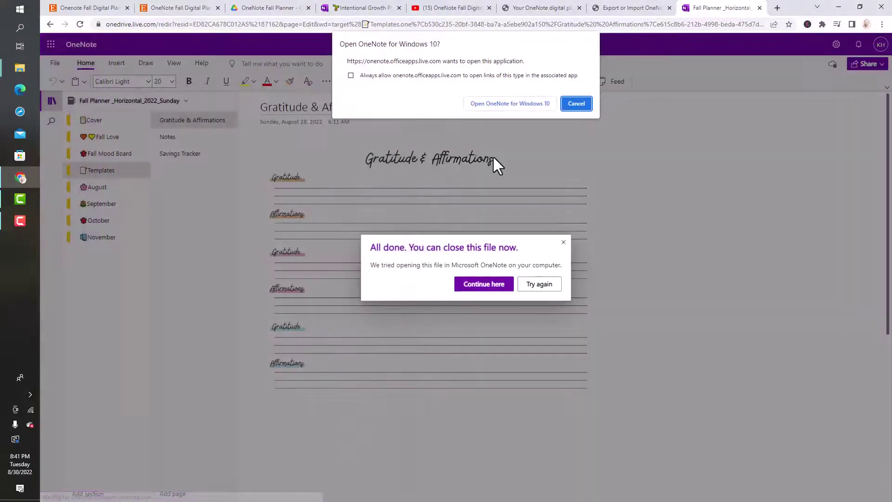
left_click(521, 101)
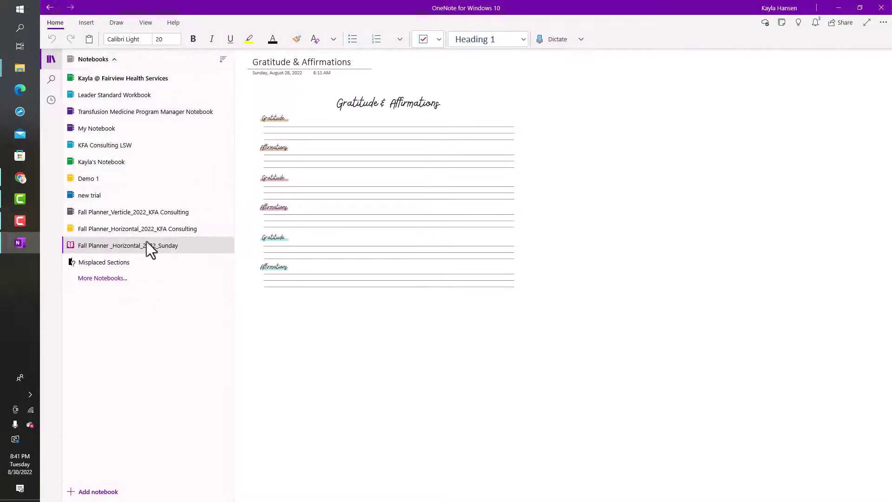
- Browse the August, September and October sections, then open September's Monthly Calendar and Week of 8/28 pages
left_click(89, 246)
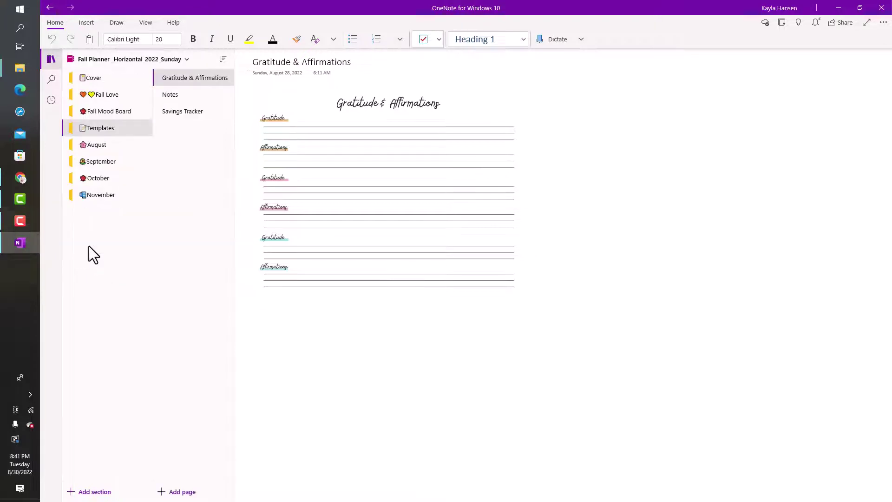
left_click(101, 141)
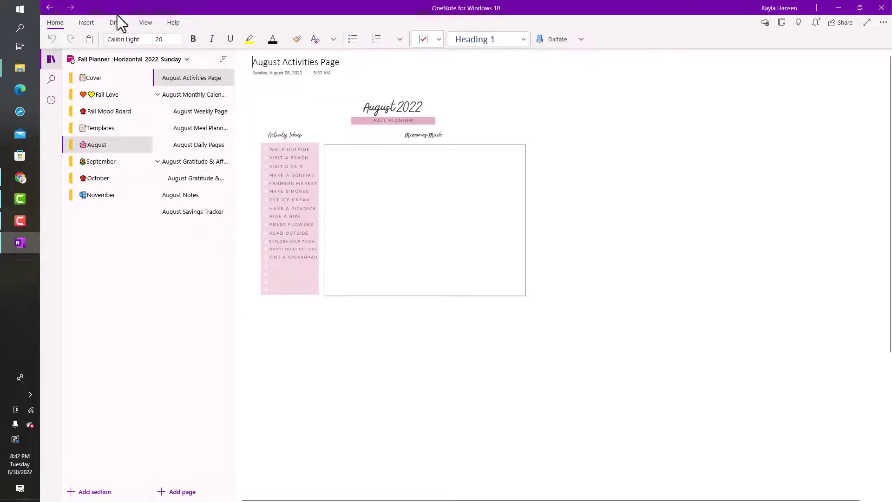
left_click(107, 160)
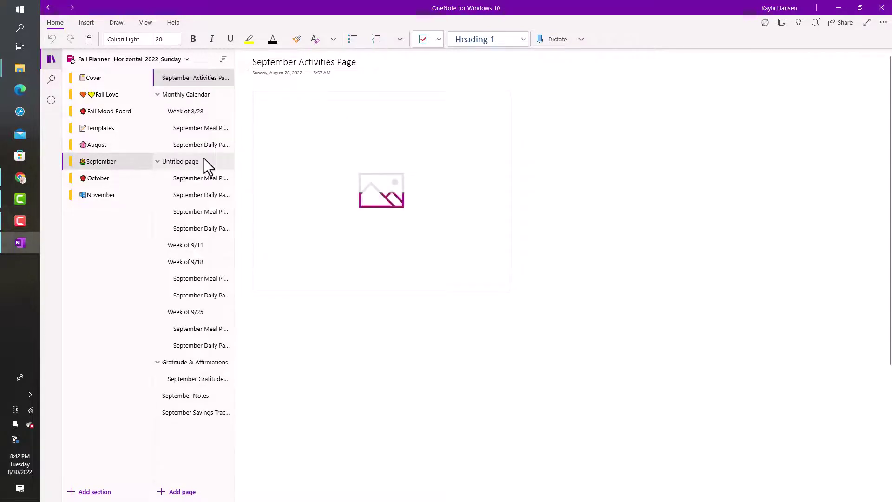
left_click(102, 181)
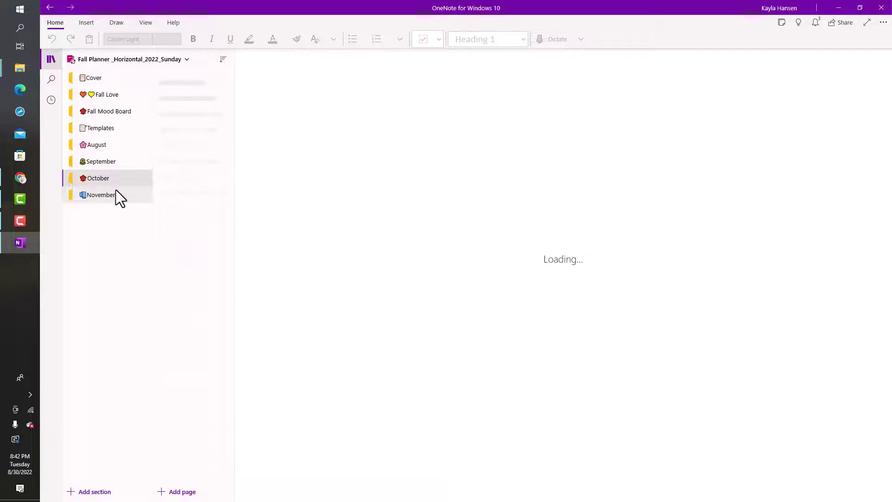
left_click(108, 160)
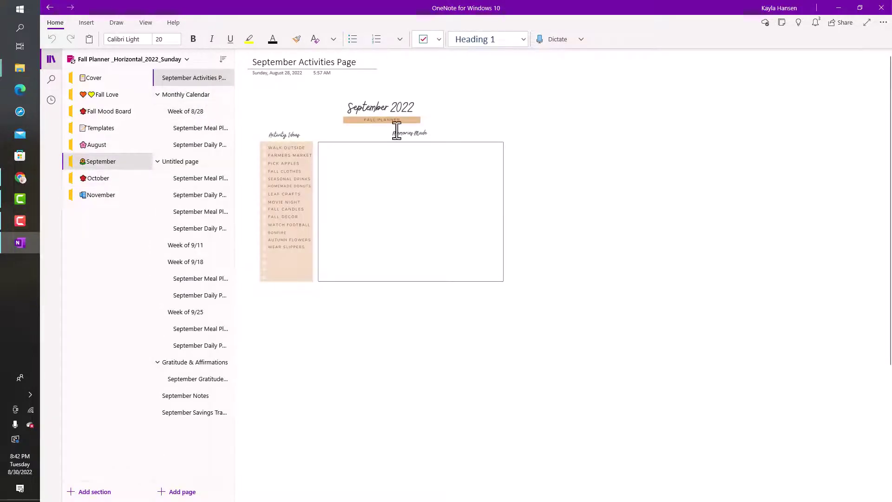
left_click(185, 96)
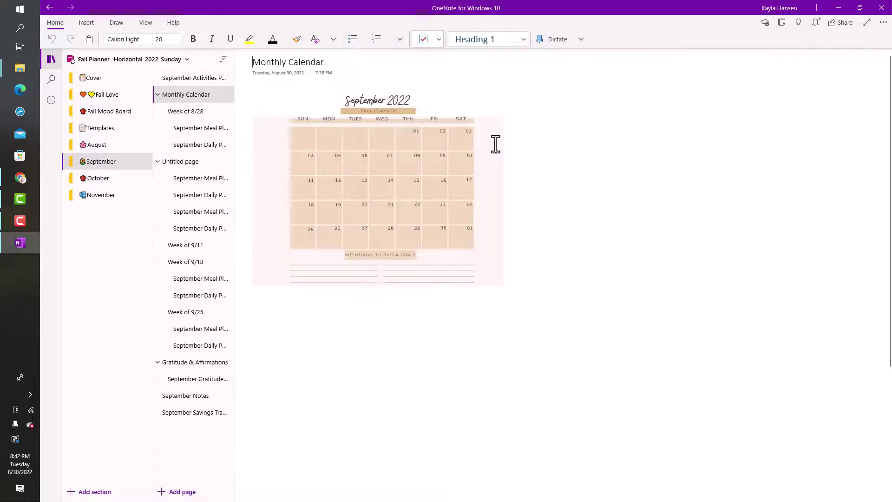
left_click(185, 113)
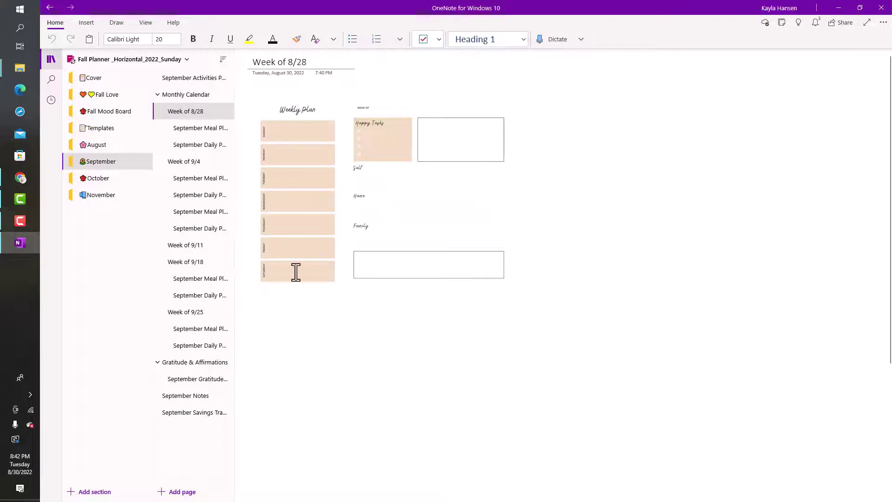
- Promote the Week of 9/11 subpage to a regular page in the September section
left_click(194, 163)
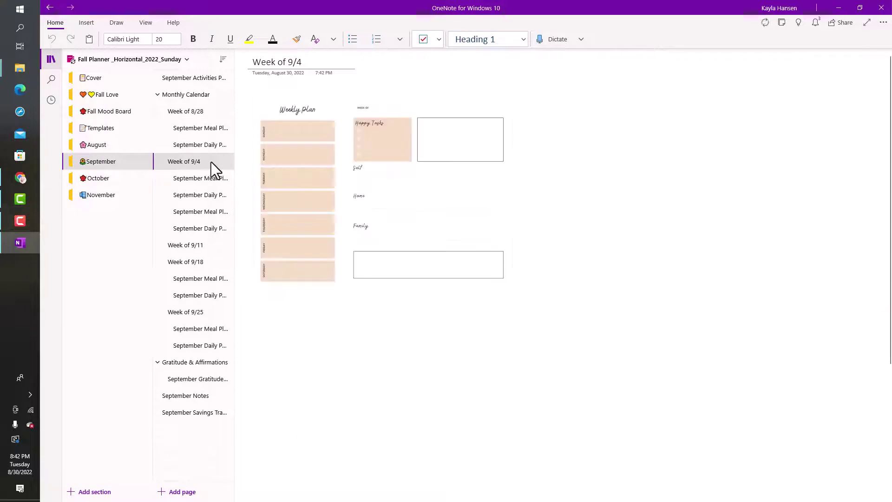
left_click(196, 247)
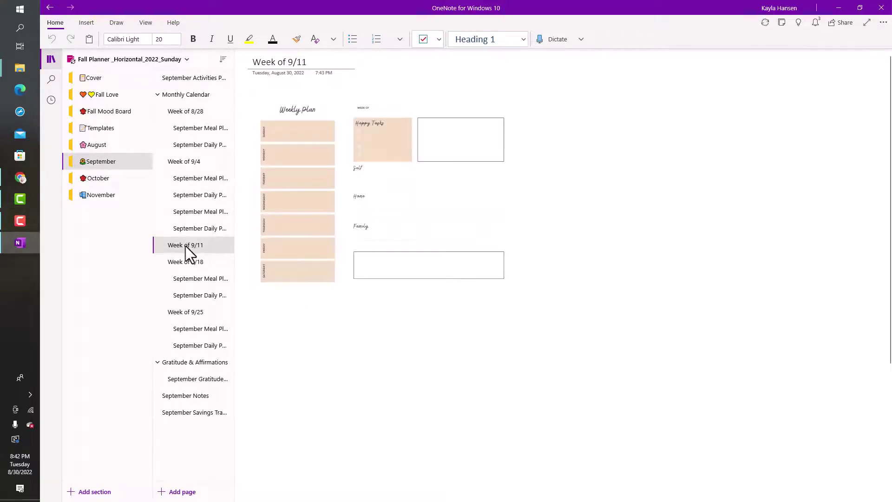
left_click_drag(185, 246, 191, 215)
right_click(201, 214)
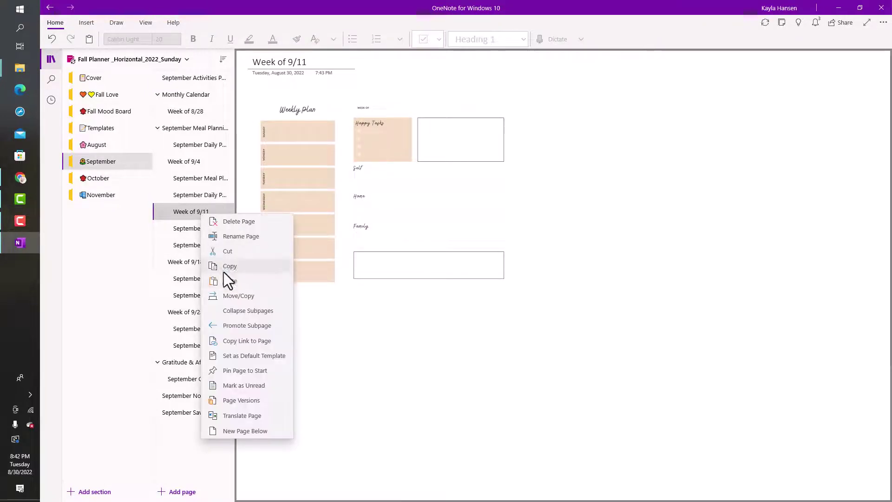
left_click(244, 327)
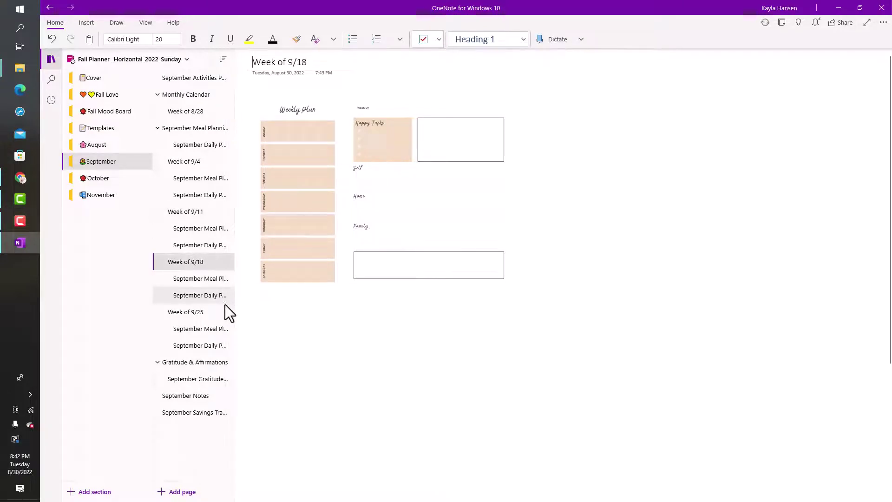
- Browse September's Week of 9/25, Gratitude & Affirmations and Notes pages through to Savings Tracker
left_click(213, 310)
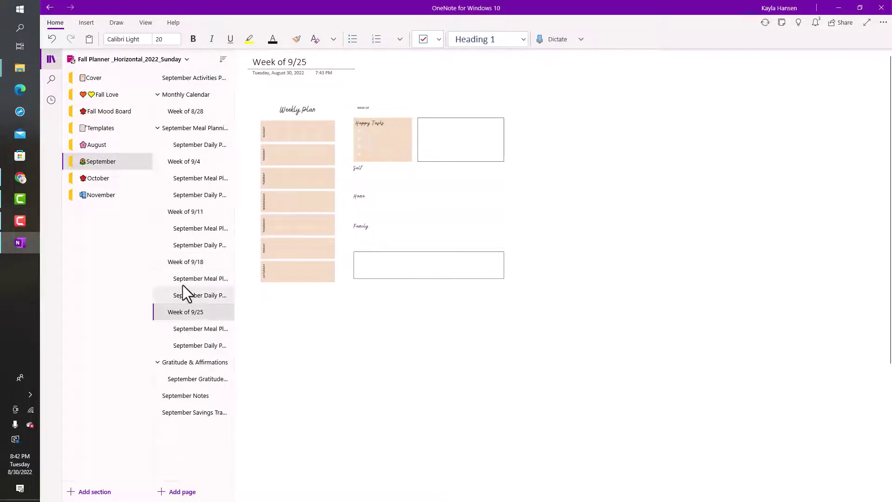
left_click(204, 364)
left_click(208, 379)
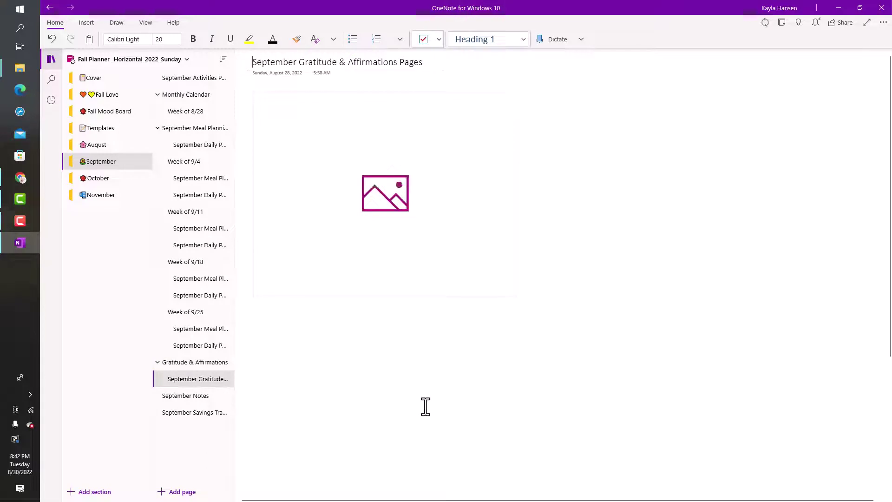
left_click(205, 395)
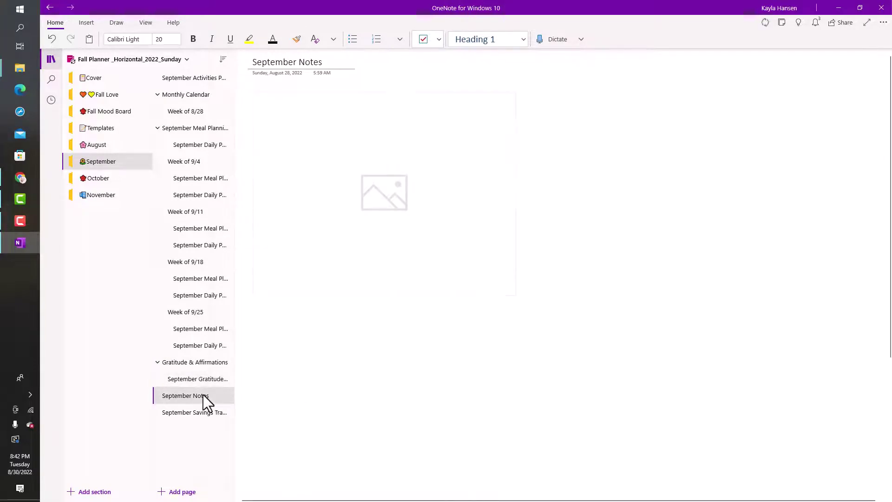
left_click(204, 413)
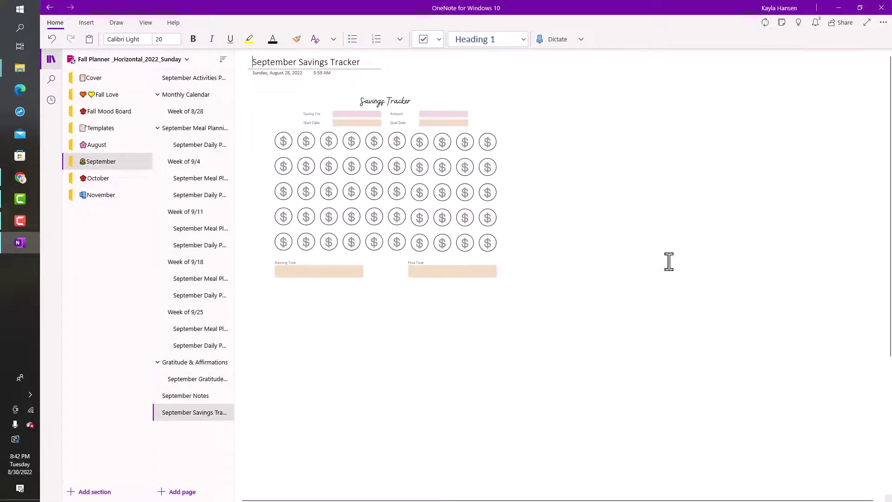
- Flip through October's weekly pages, meal planning list and daily pages up to Week of 10/30
left_click(92, 179)
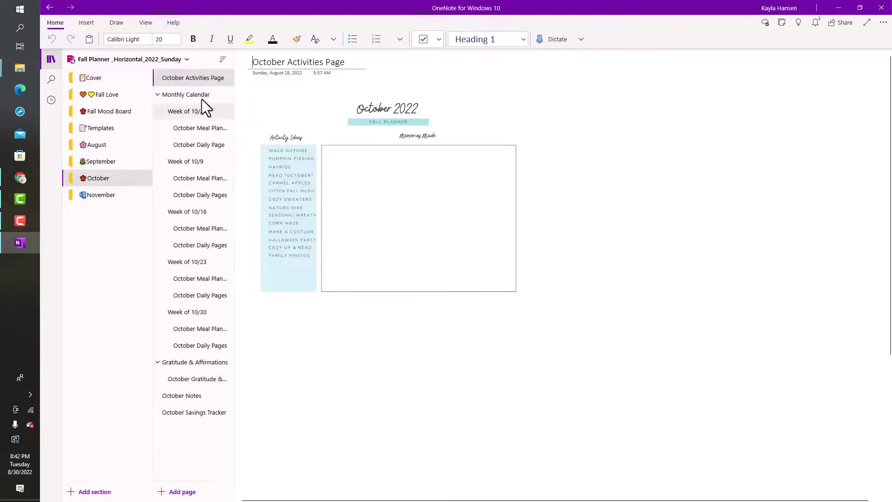
left_click(194, 110)
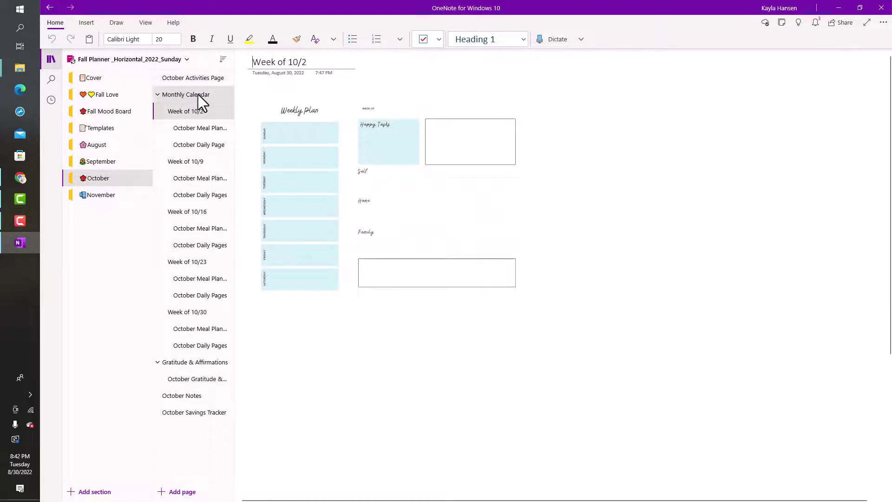
left_click(199, 95)
left_click(201, 162)
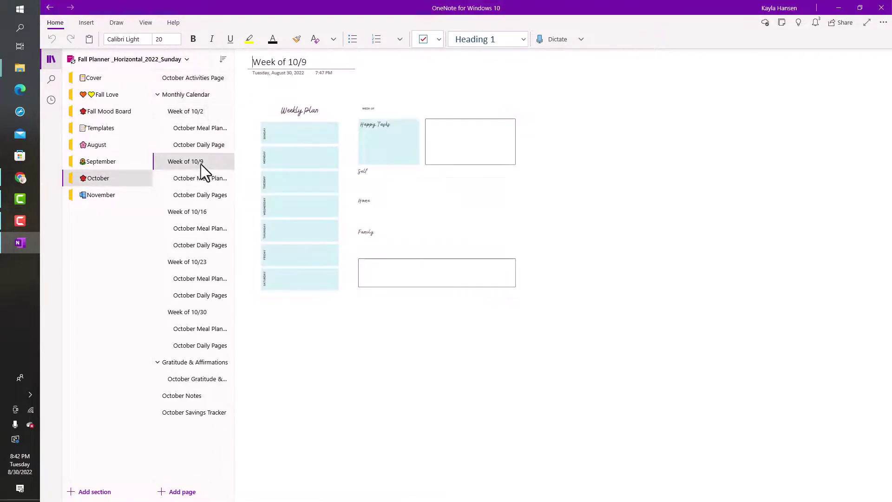
left_click(198, 214)
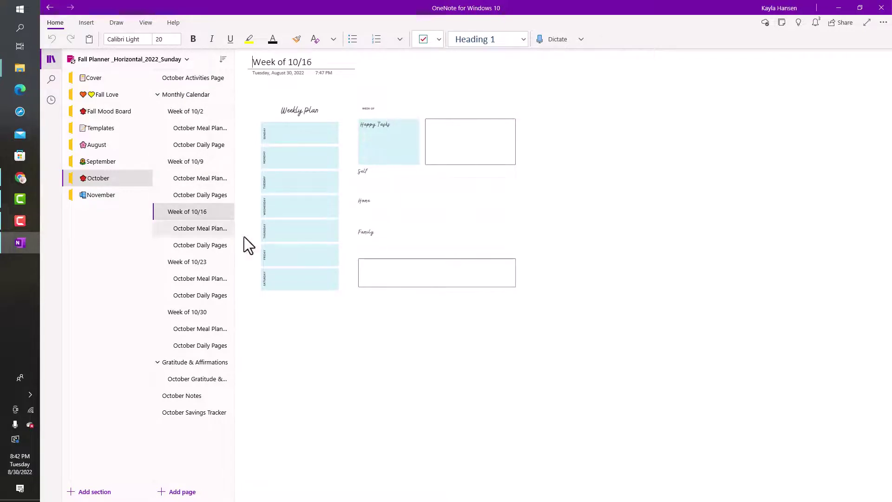
left_click(204, 261)
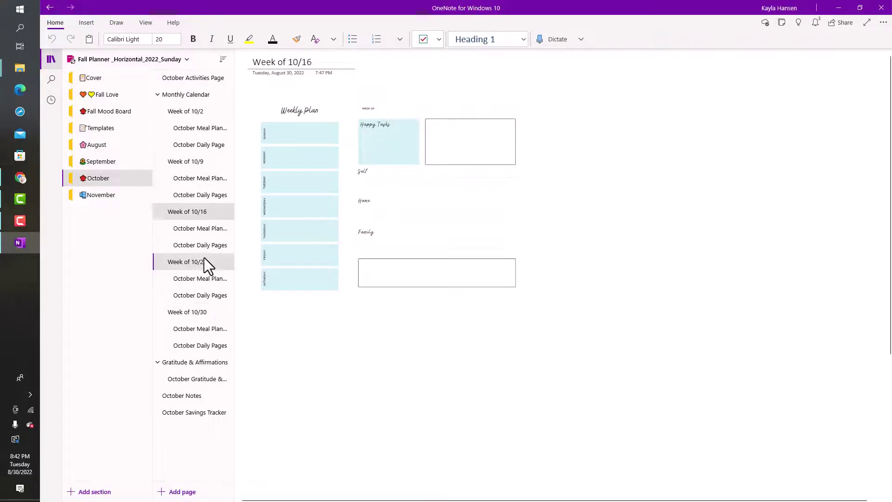
left_click(194, 233)
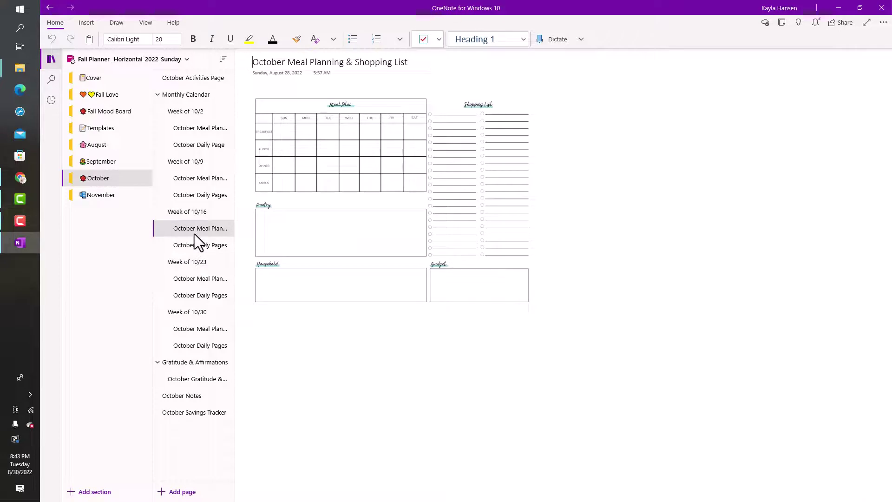
left_click(196, 240)
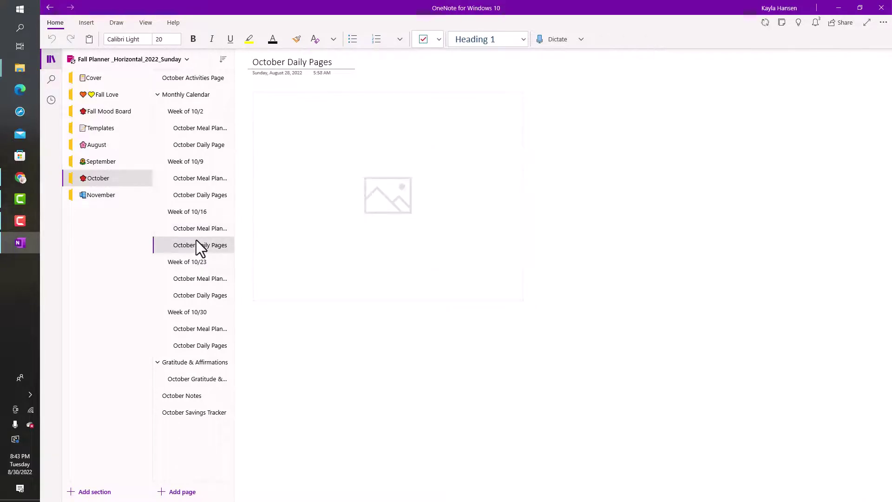
left_click(208, 309)
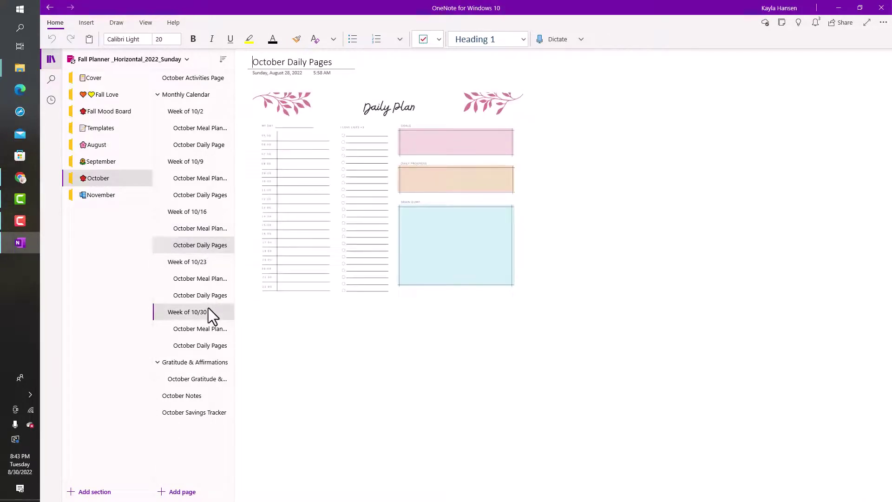
- Flip through November's weekly, meal-planning and daily pages, then return to the Cover section
left_click(129, 202)
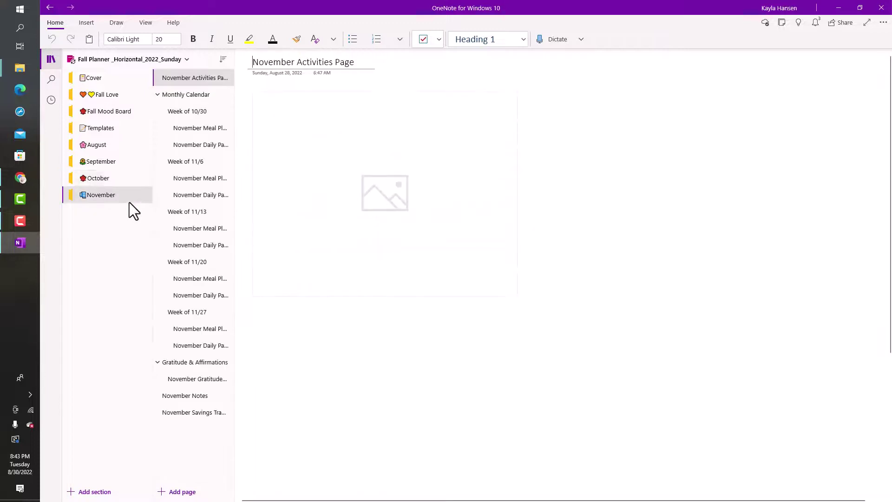
left_click(197, 111)
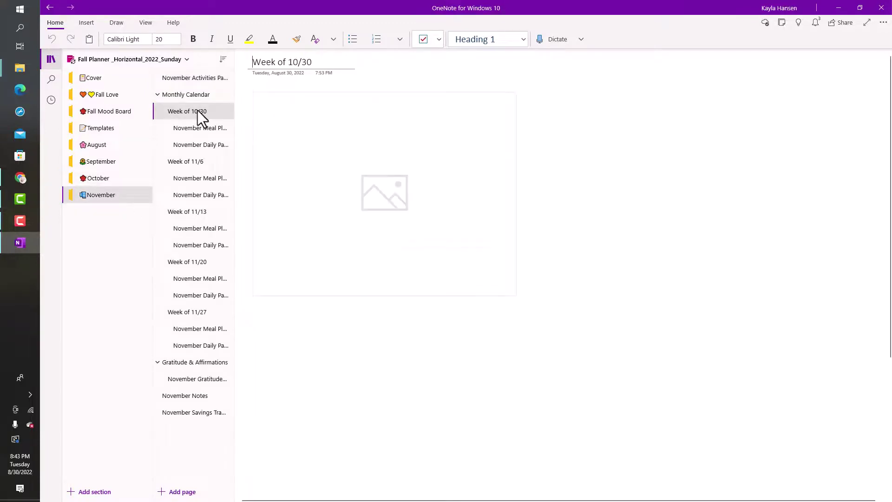
left_click(204, 163)
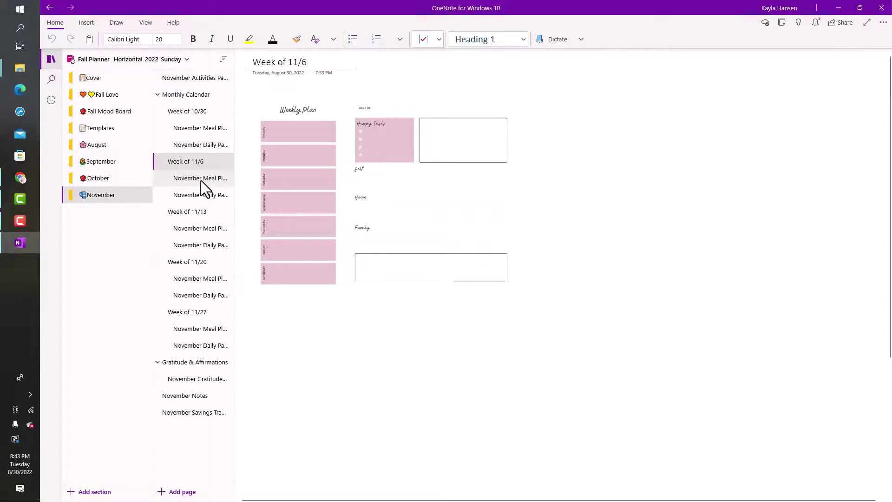
left_click(201, 180)
left_click(211, 192)
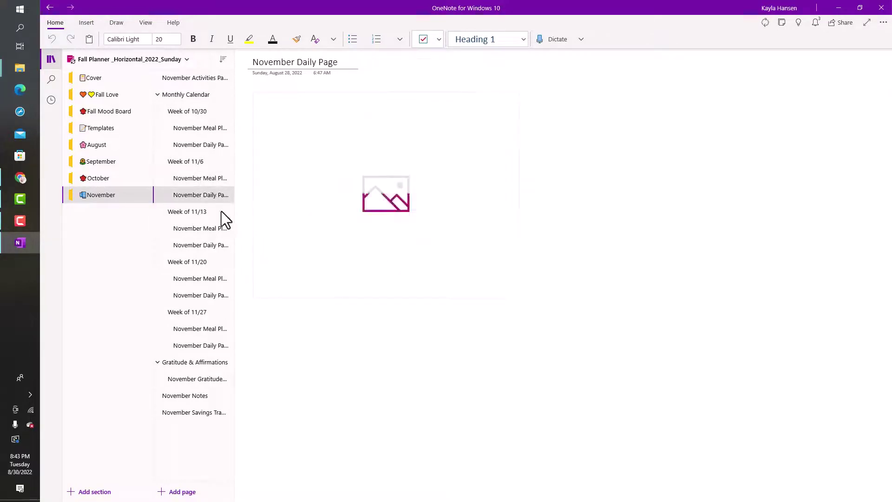
left_click(213, 260)
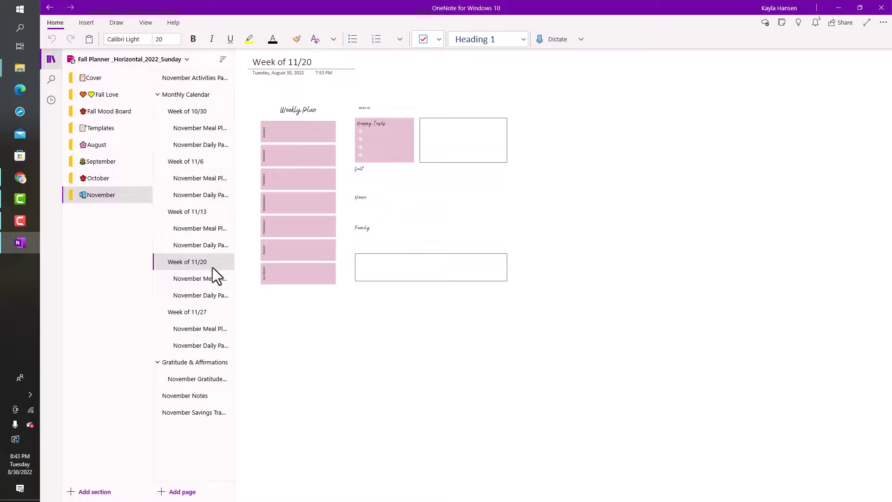
left_click(219, 285)
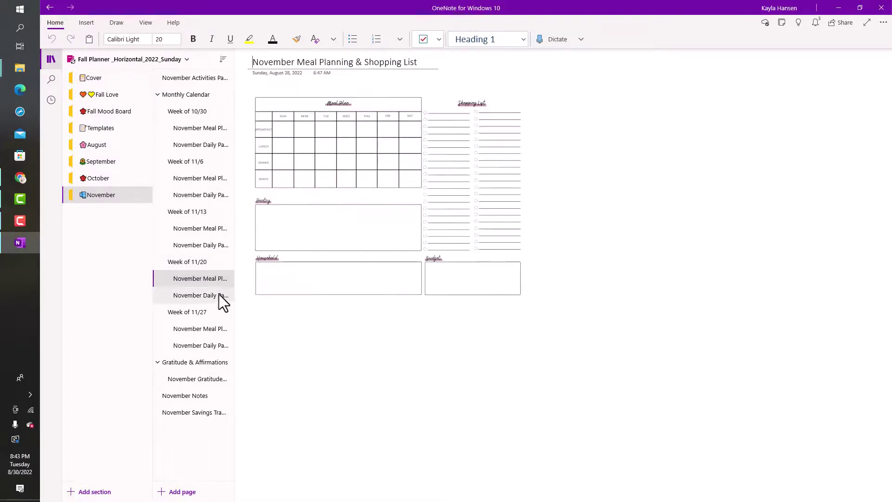
left_click(222, 302)
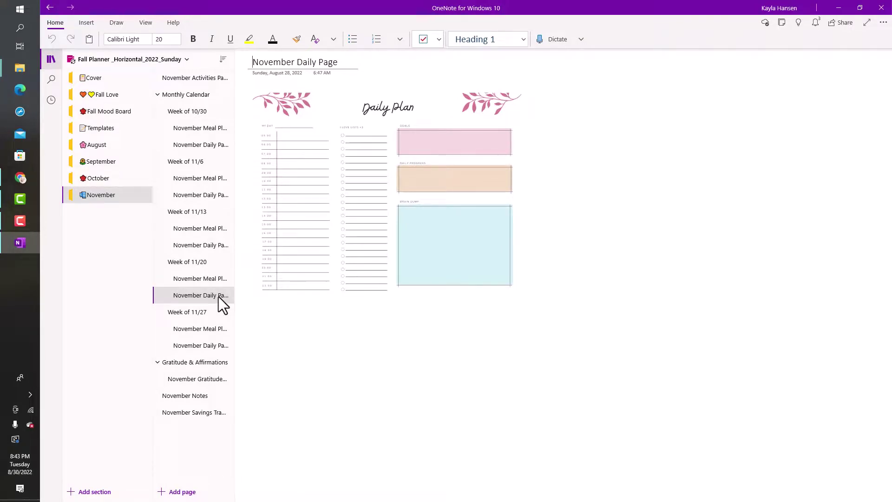
left_click(200, 324)
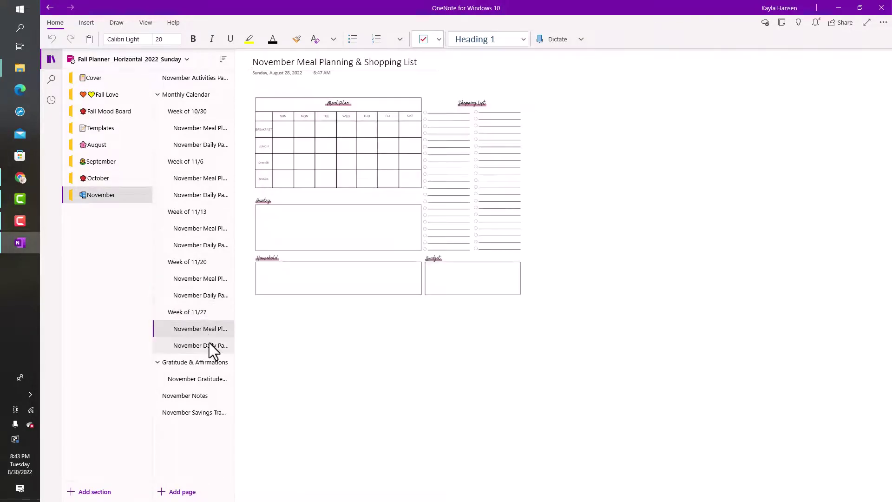
left_click(209, 346)
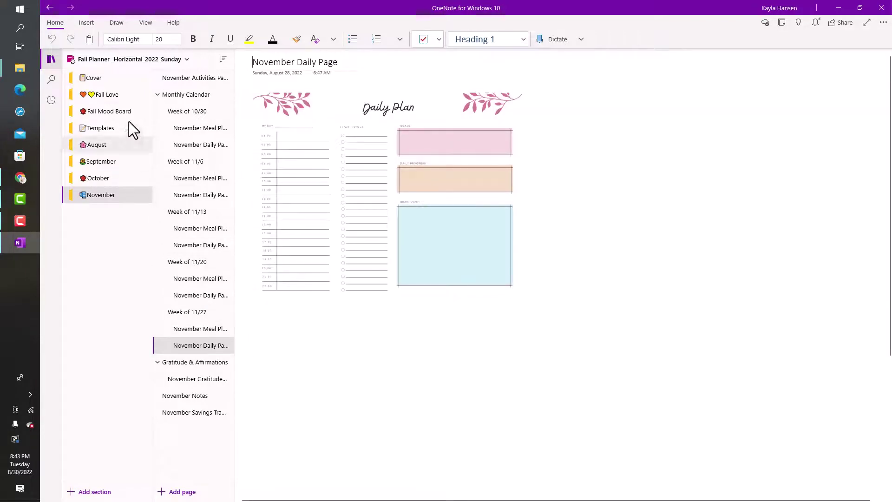
left_click(119, 85)
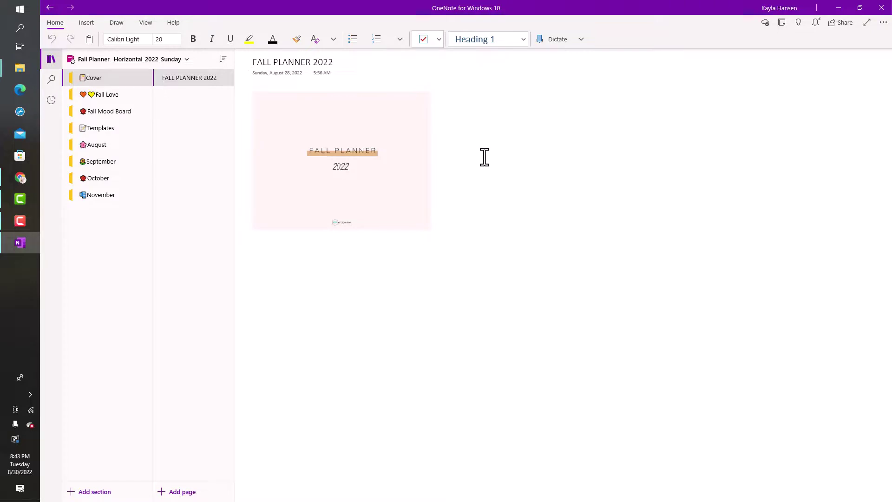
- Return to the instructions PDF in Chrome and scroll back to its thank-you first page
left_click(14, 173)
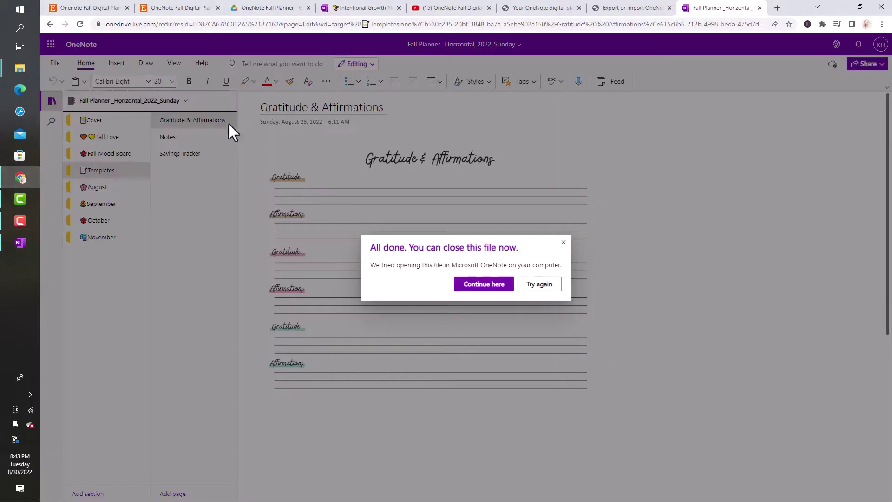
left_click(538, 7)
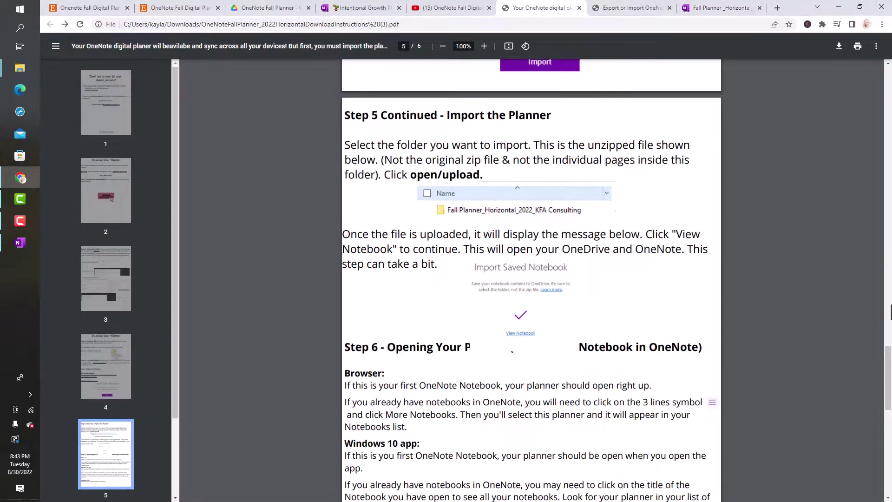
left_click_drag(889, 371, 862, 84)
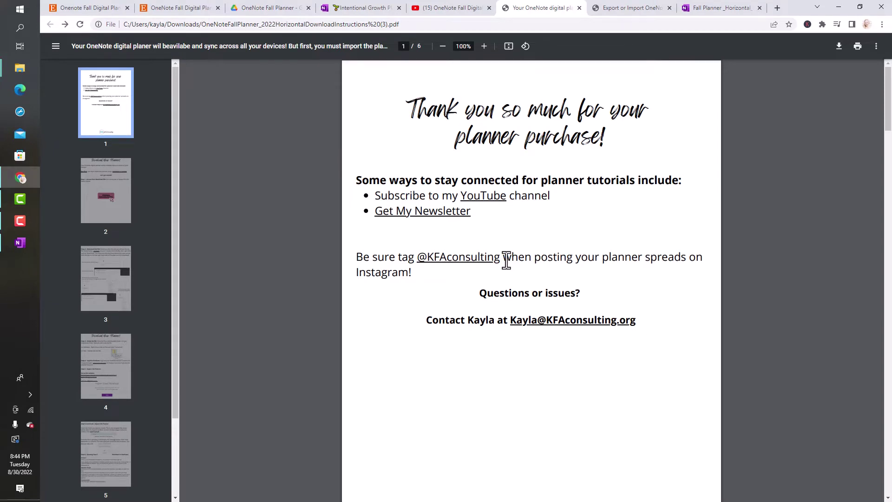
- Follow the PDF's Instagram link, dismiss the Google sign-in popup, and scroll the creator's post grid
left_click(469, 261)
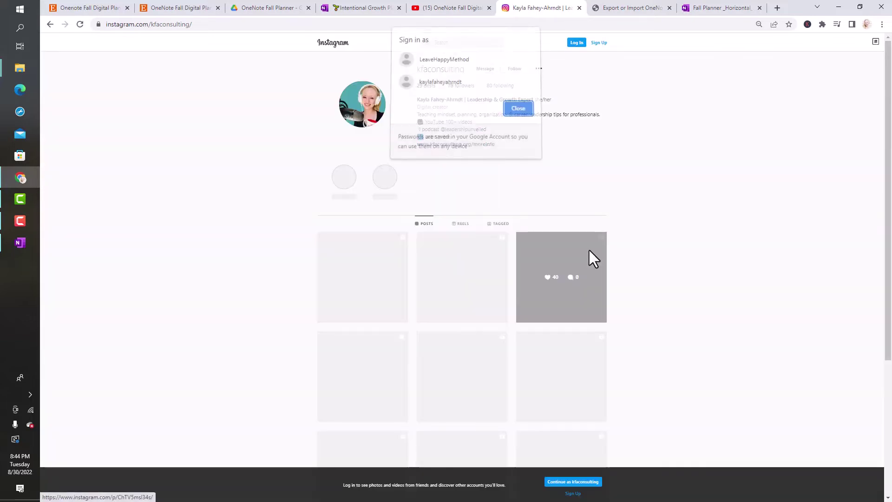
left_click(525, 116)
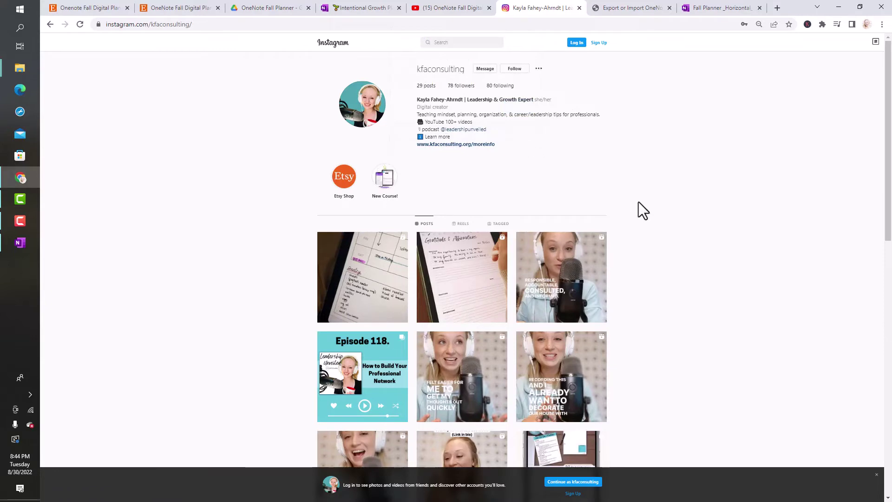
scroll(638, 202, "down", 12)
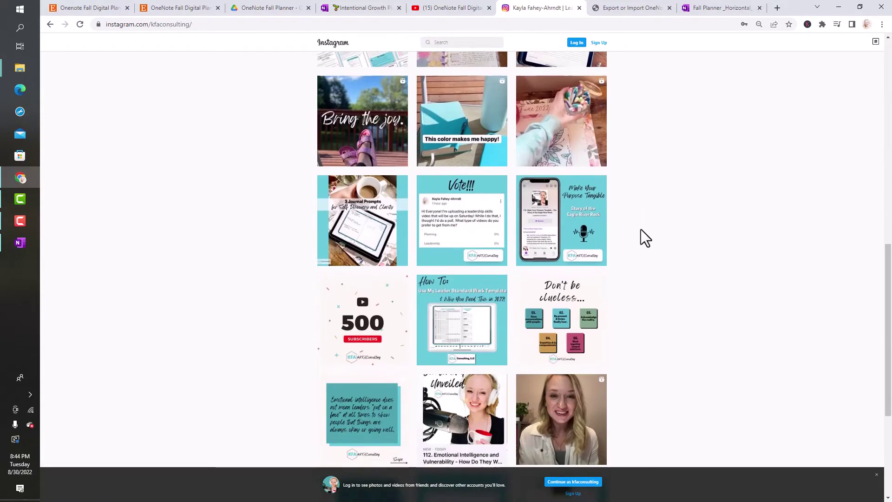
scroll(640, 229, "down", 5)
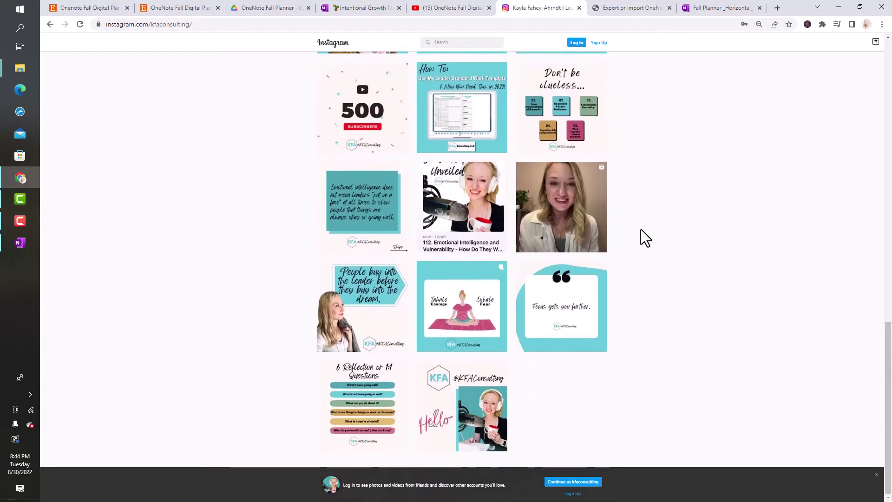